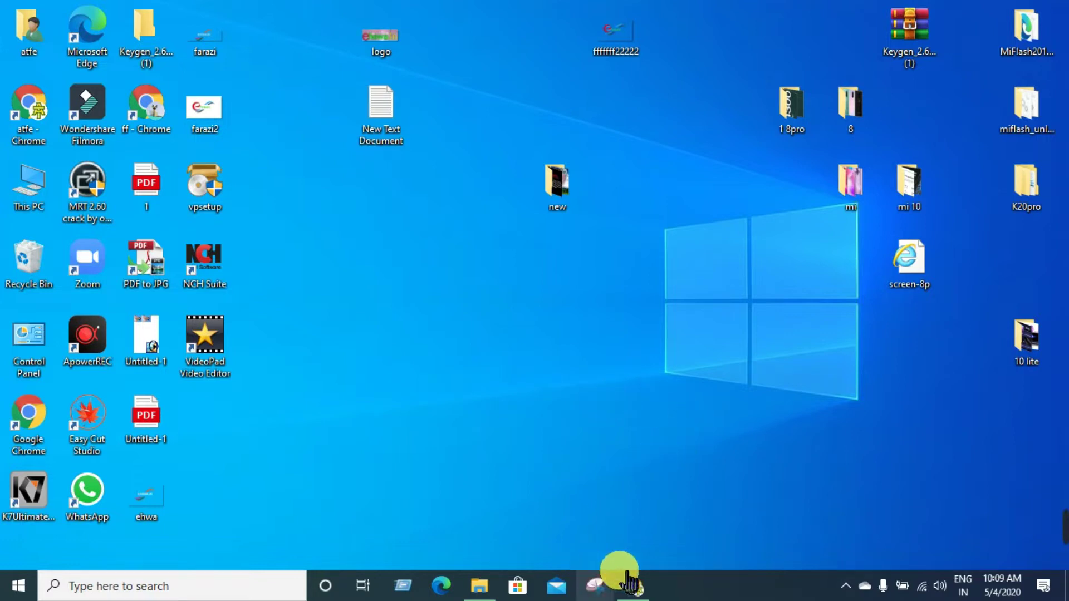
Search Google in Chrome for "nch", open the nch.com.au site and find the VideoPad Video Editor download.
{"action": "left_click", "coordinate": [640, 586]}
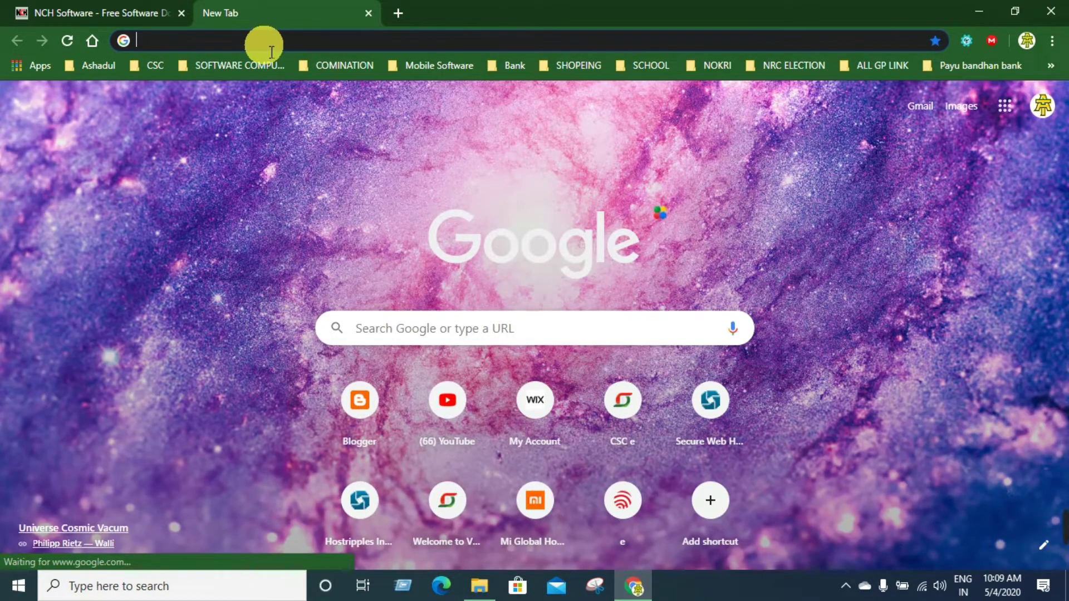
{"action": "type", "text": "nch"}
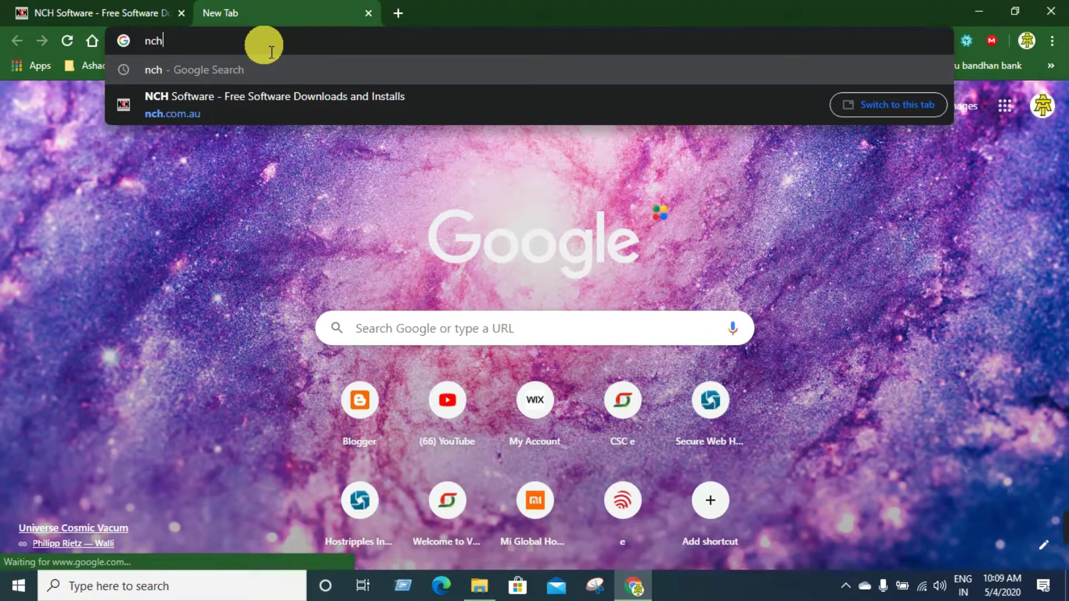
{"action": "key", "text": "Return"}
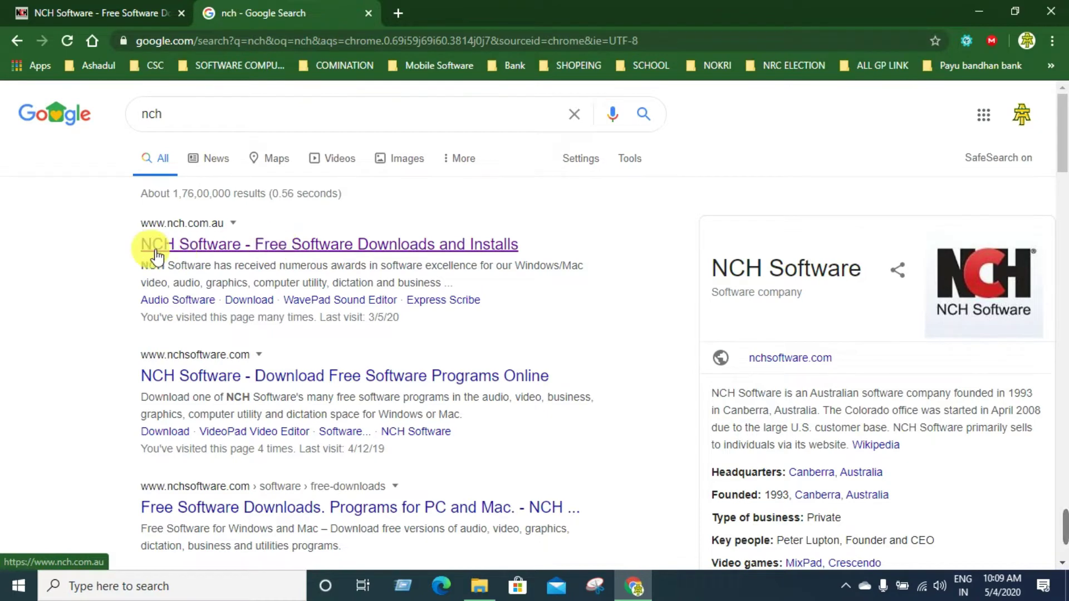
{"action": "left_click", "coordinate": [326, 248]}
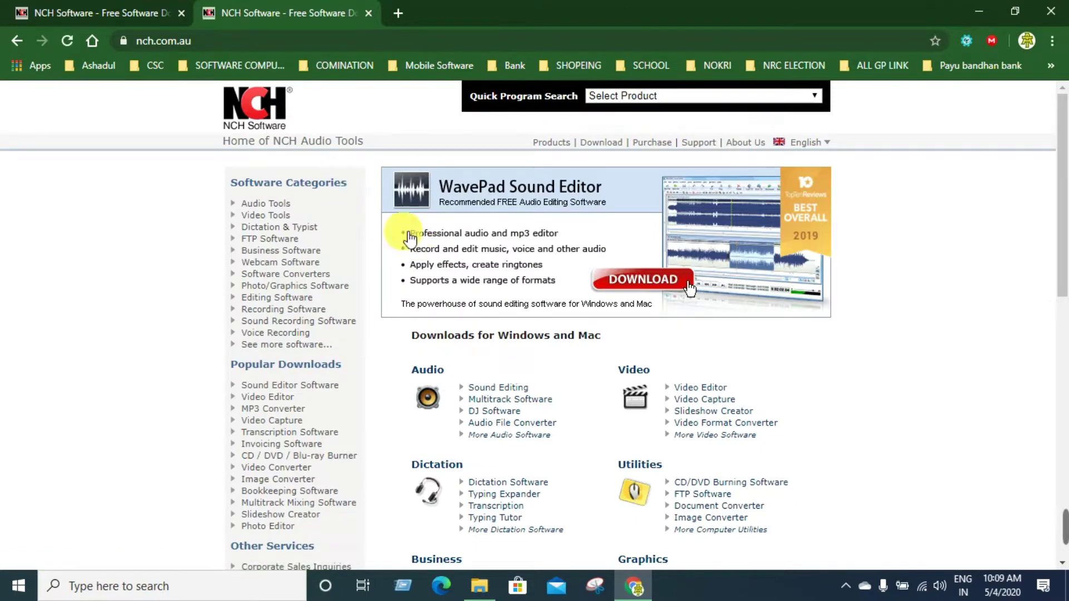
{"action": "scroll", "coordinate": [580, 215], "scroll_direction": "down", "scroll_amount": 12}
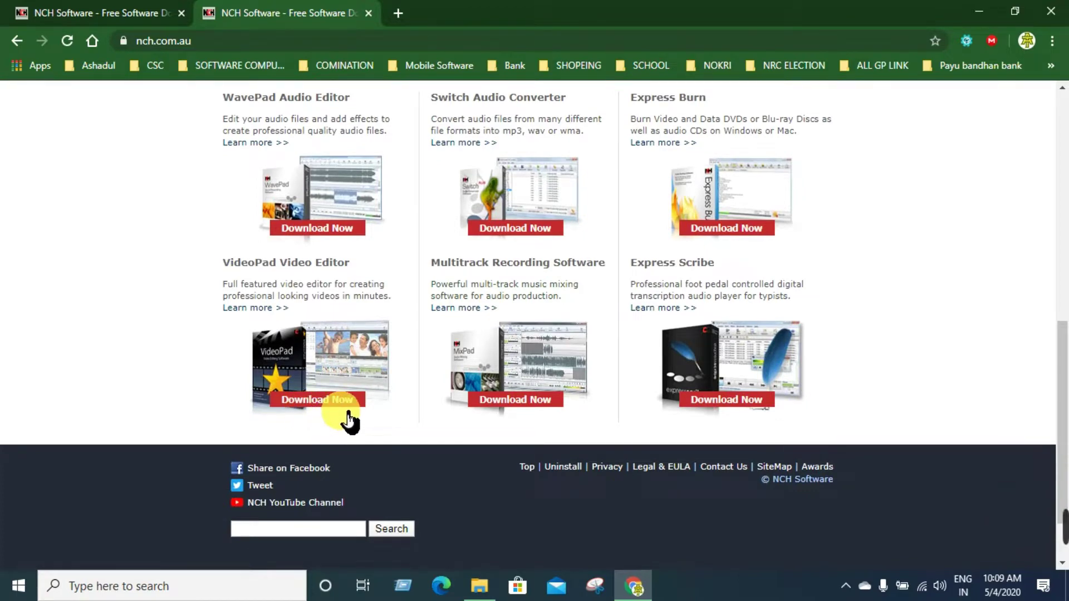
{"action": "mouse_move", "coordinate": [982, 551]}
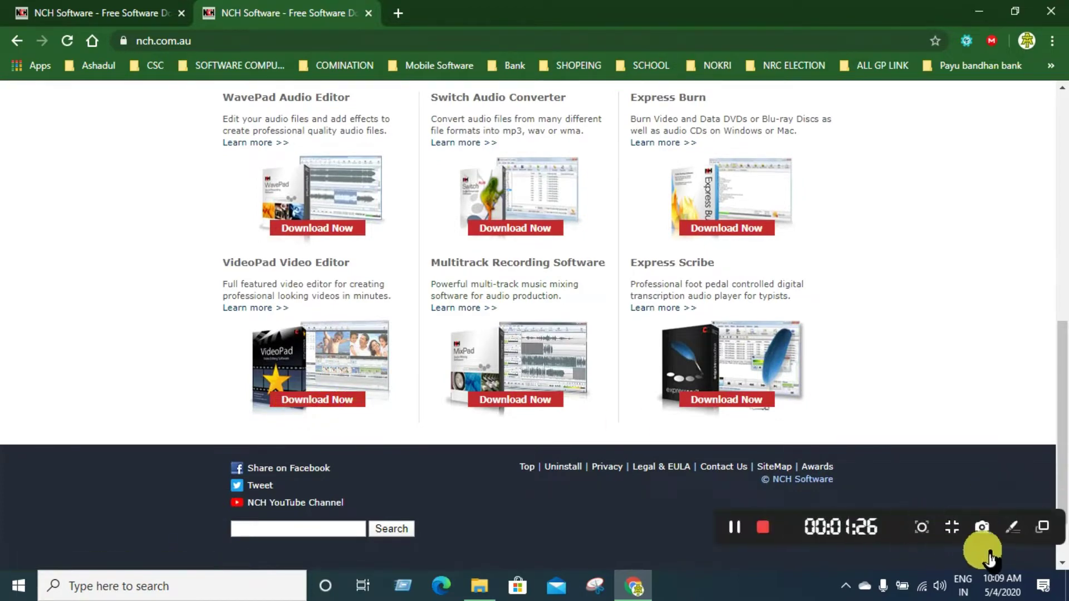
{"action": "left_click", "coordinate": [1011, 528]}
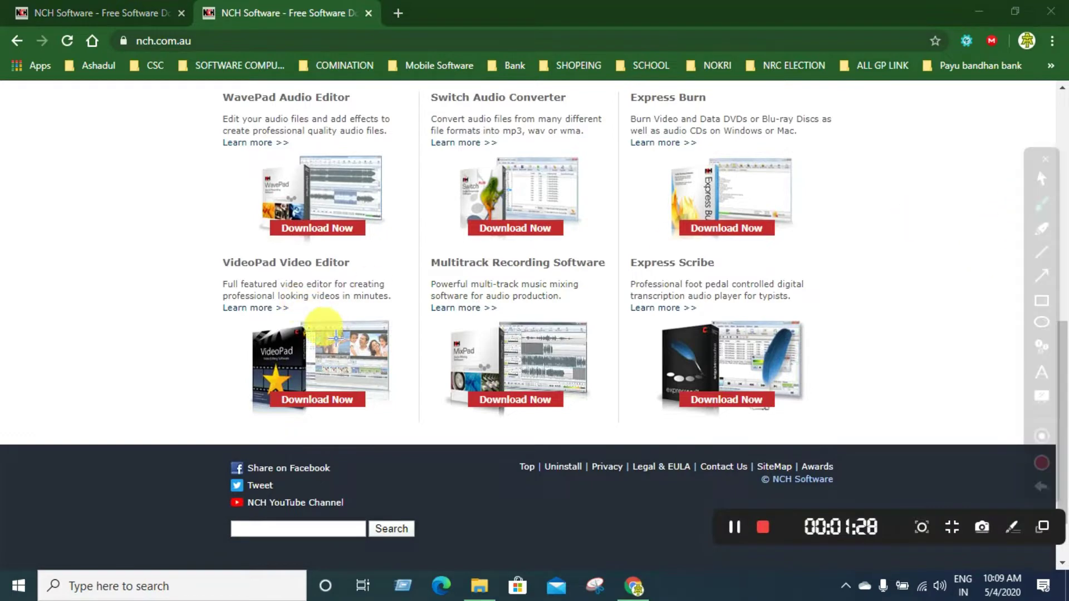
{"action": "mouse_move", "coordinate": [317, 325]}
{"action": "left_mouse_down"}
{"action": "mouse_move", "coordinate": [238, 337]}
{"action": "mouse_move", "coordinate": [223, 370]}
{"action": "mouse_move", "coordinate": [292, 424]}
{"action": "mouse_move", "coordinate": [375, 431]}
{"action": "mouse_move", "coordinate": [430, 419]}
{"action": "mouse_move", "coordinate": [428, 388]}
{"action": "mouse_move", "coordinate": [399, 335]}
{"action": "mouse_move", "coordinate": [361, 319]}
{"action": "mouse_move", "coordinate": [295, 308]}
{"action": "left_mouse_up"}
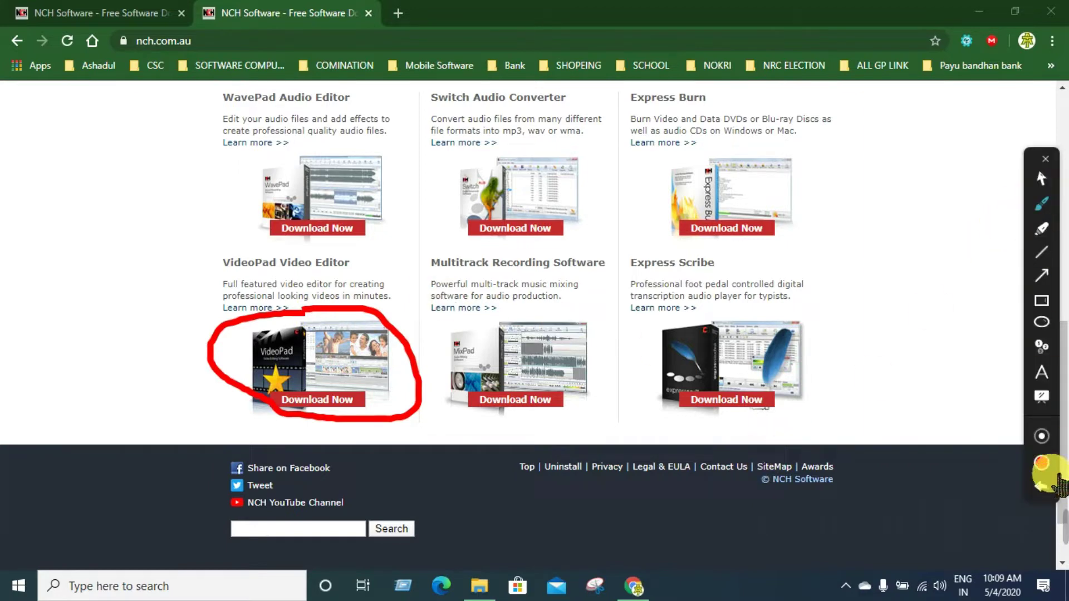
{"action": "left_click", "coordinate": [1052, 160]}
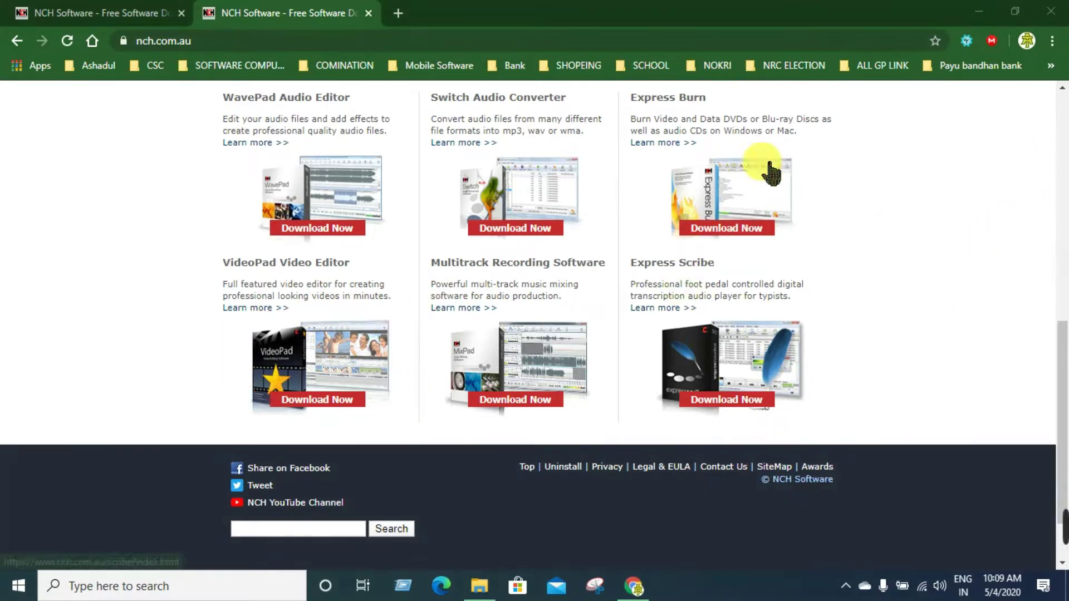
Switch to VideoPad, continue with the demo version and create a new project.
{"action": "left_click", "coordinate": [979, 11]}
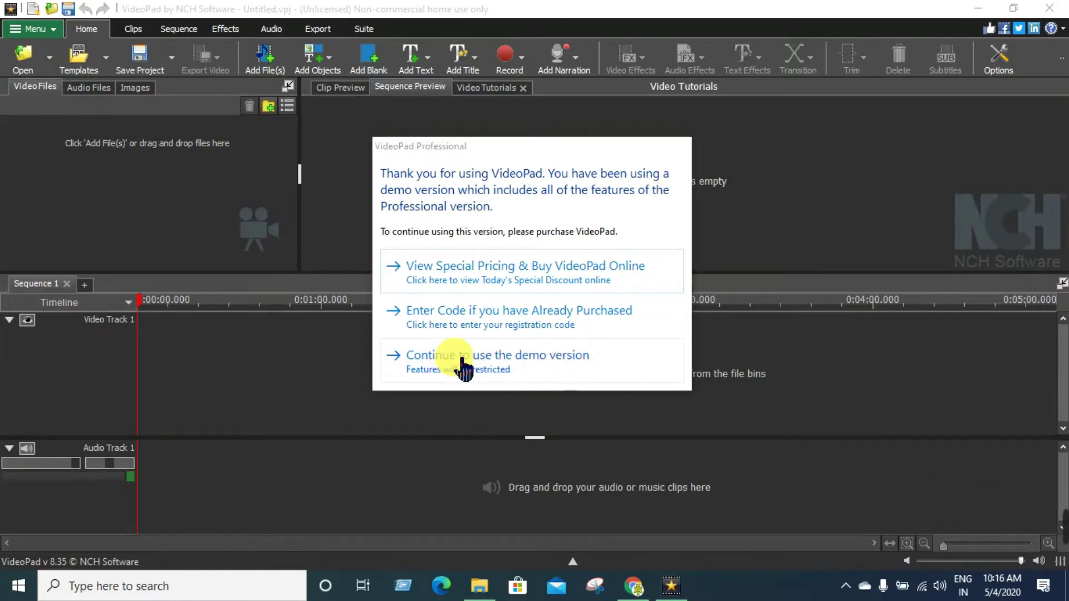
{"action": "left_click", "coordinate": [523, 370]}
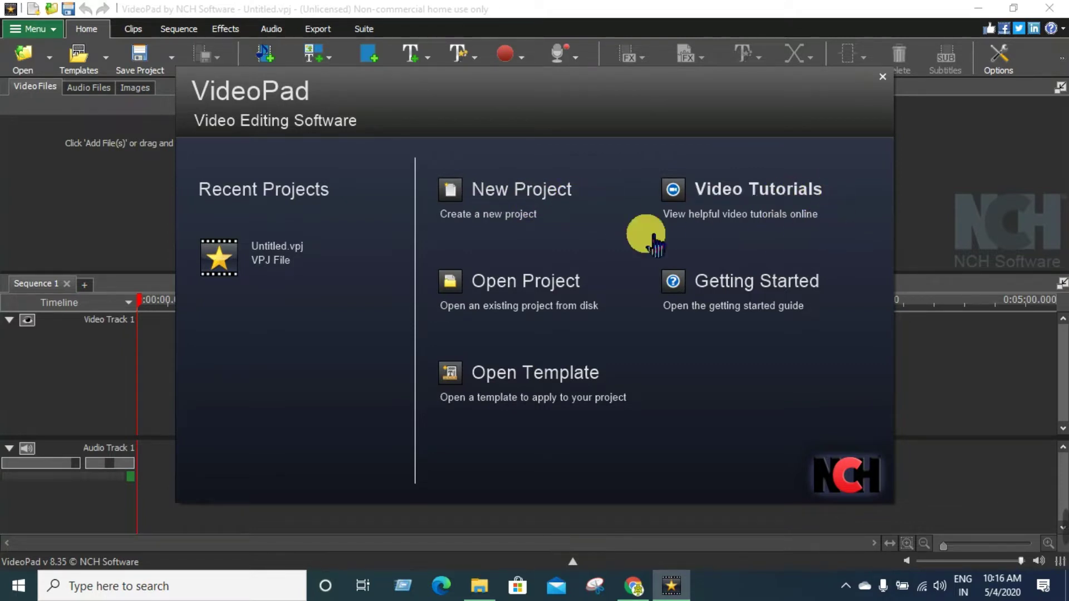
{"action": "left_click", "coordinate": [518, 197]}
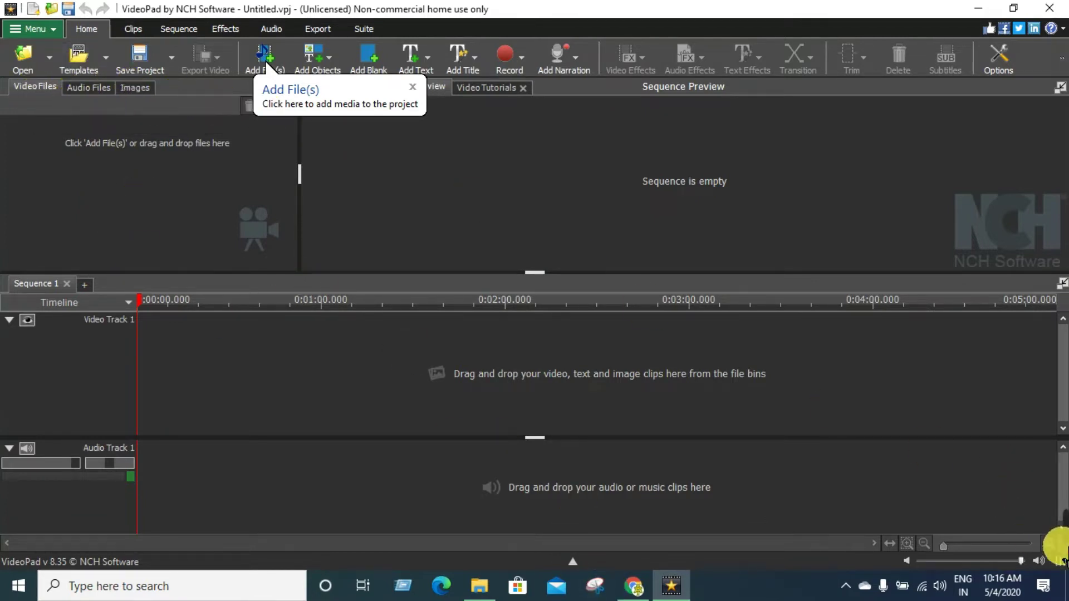
Look through the project's empty audio, image and video file bins.
{"action": "mouse_move", "coordinate": [1055, 538]}
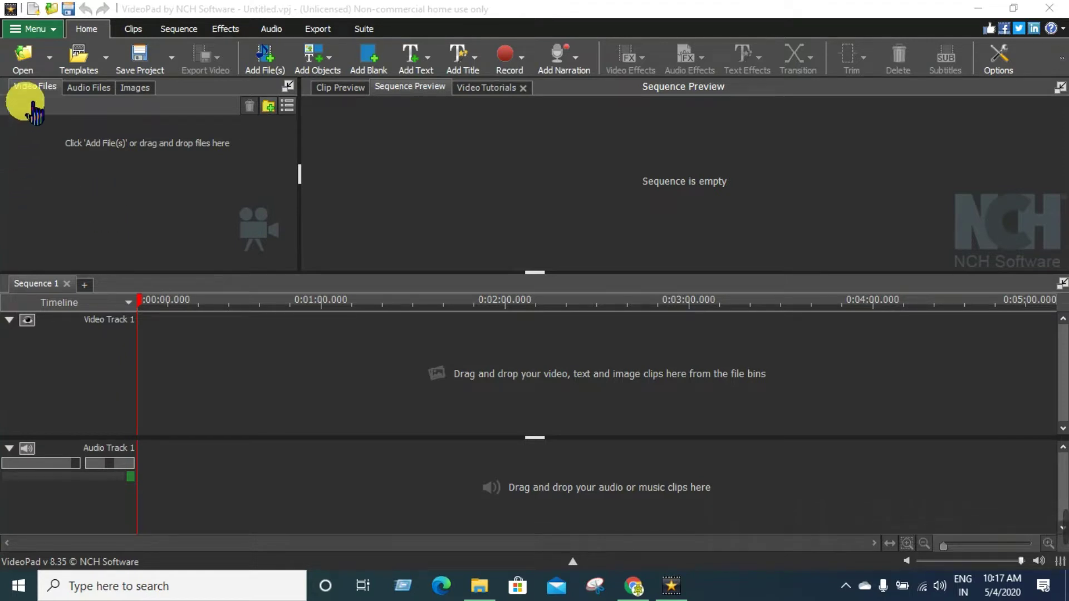
{"action": "left_click", "coordinate": [83, 100]}
{"action": "left_click", "coordinate": [136, 86]}
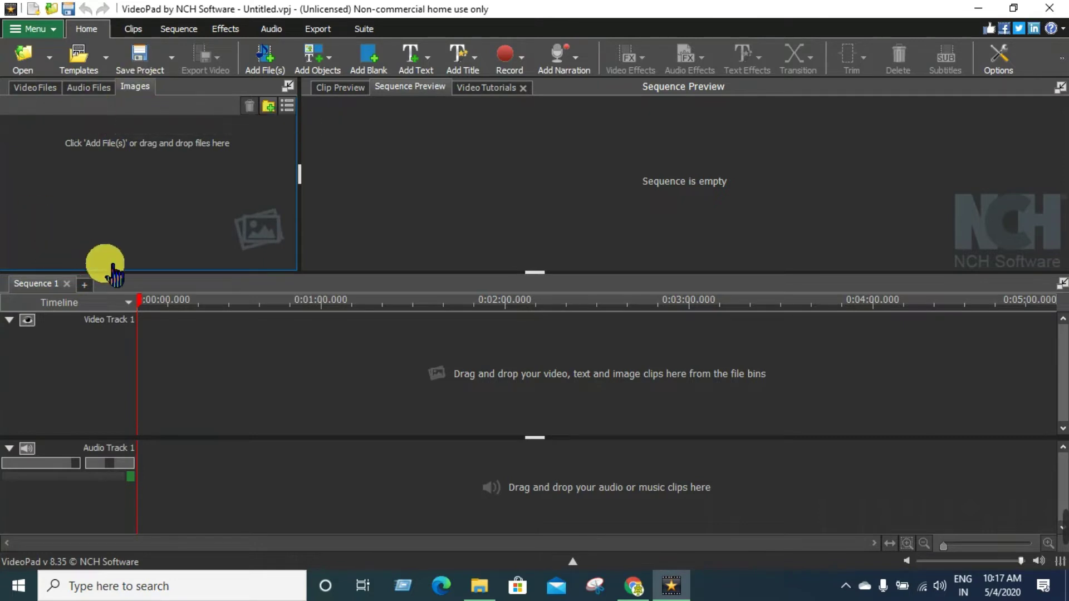
{"action": "left_click", "coordinate": [35, 88]}
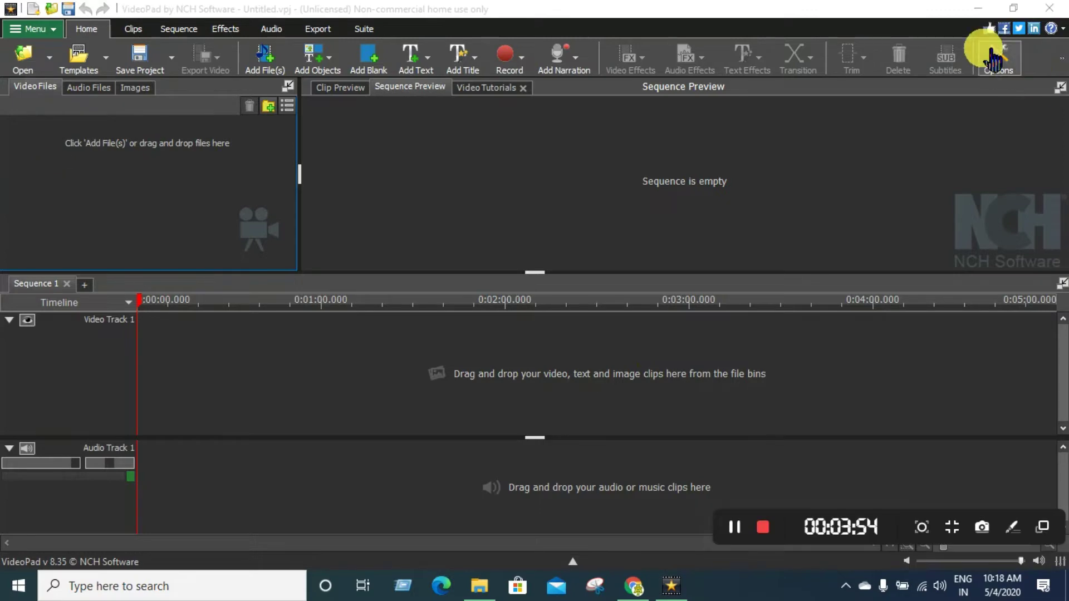
Import the two videos and the Itna main chahon audio file from the desktop folder "new" into the VideoPad project.
{"action": "left_click", "coordinate": [977, 9]}
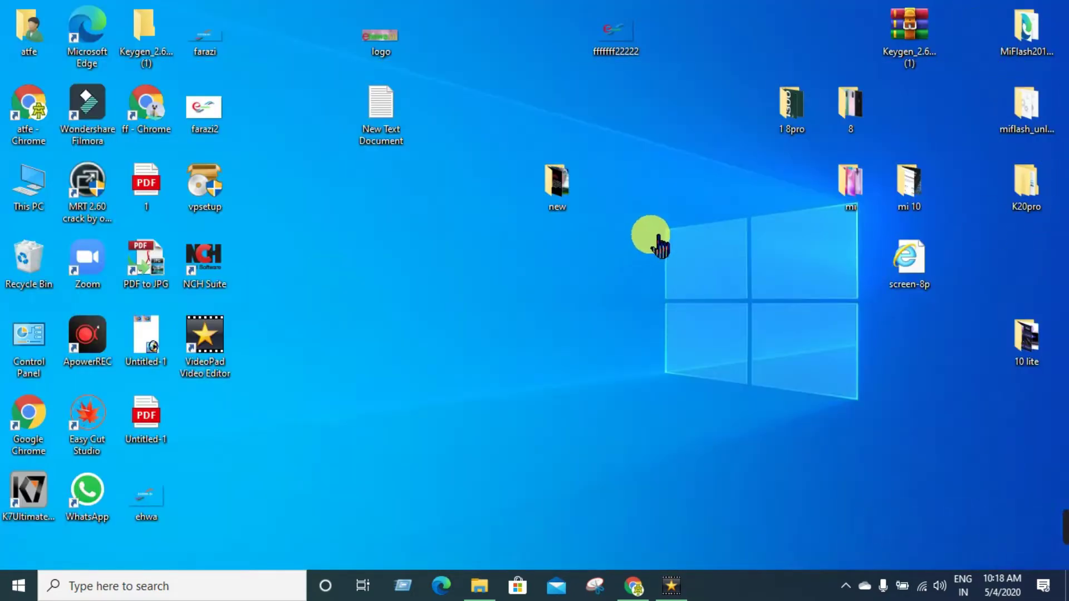
{"action": "double_click", "coordinate": [568, 195]}
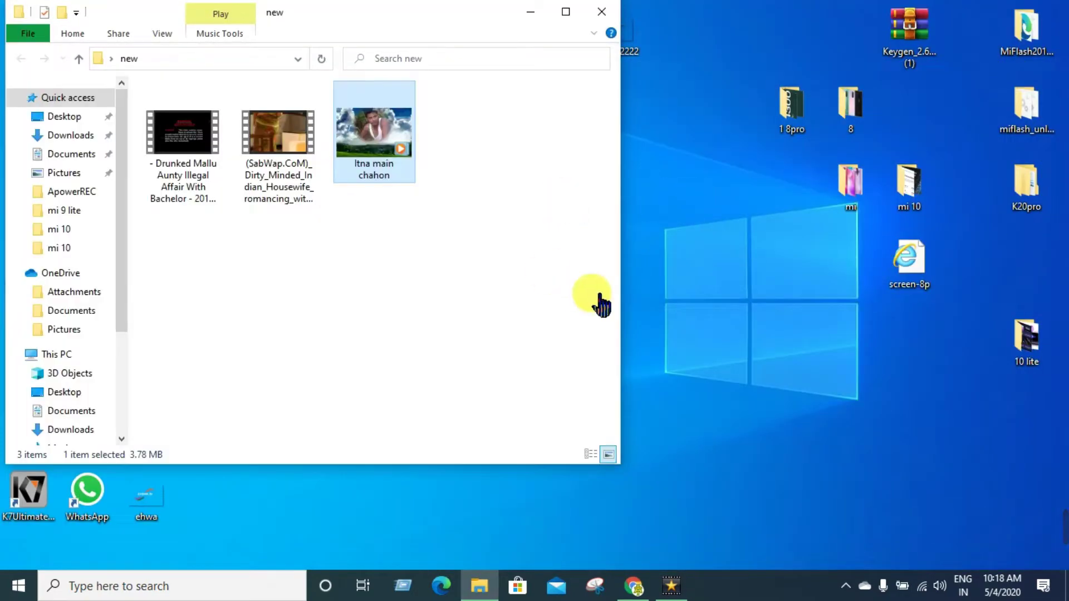
{"action": "left_click", "coordinate": [454, 204]}
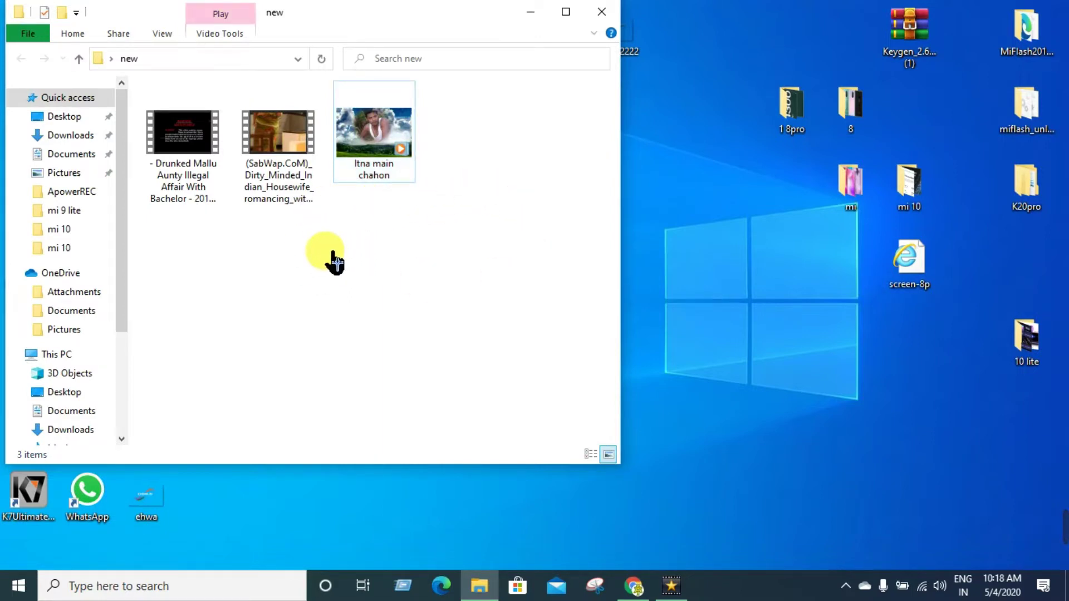
{"action": "left_click_drag", "start_coordinate": [436, 289], "coordinate": [120, 134]}
{"action": "left_click_drag", "start_coordinate": [191, 184], "coordinate": [143, 222]}
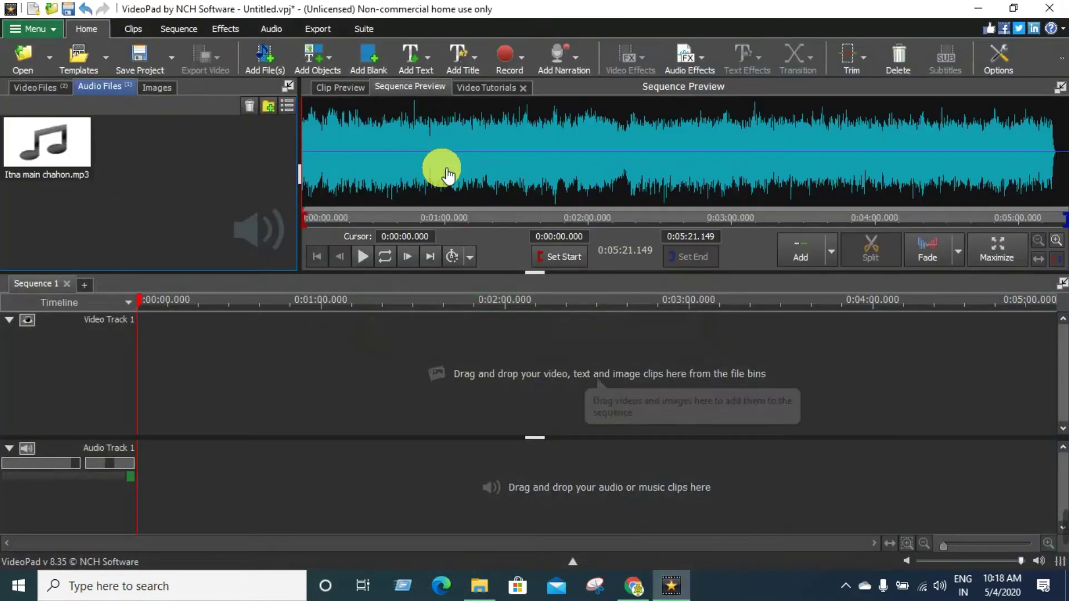
Check the imported files in the video and audio bins, and place both videos on Video Track 1.
{"action": "left_click", "coordinate": [50, 92]}
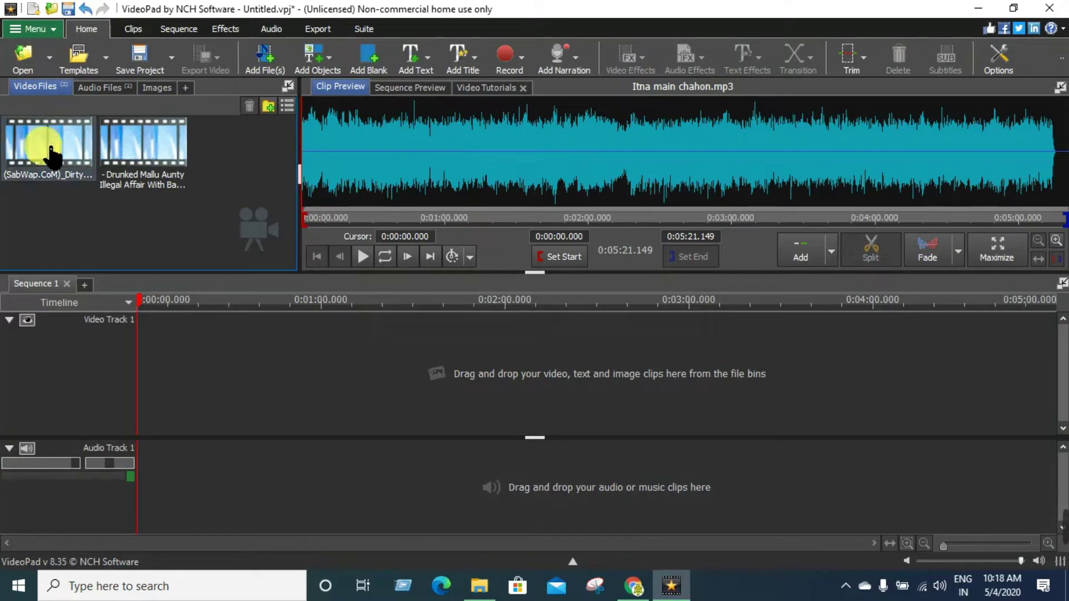
{"action": "left_click", "coordinate": [99, 87]}
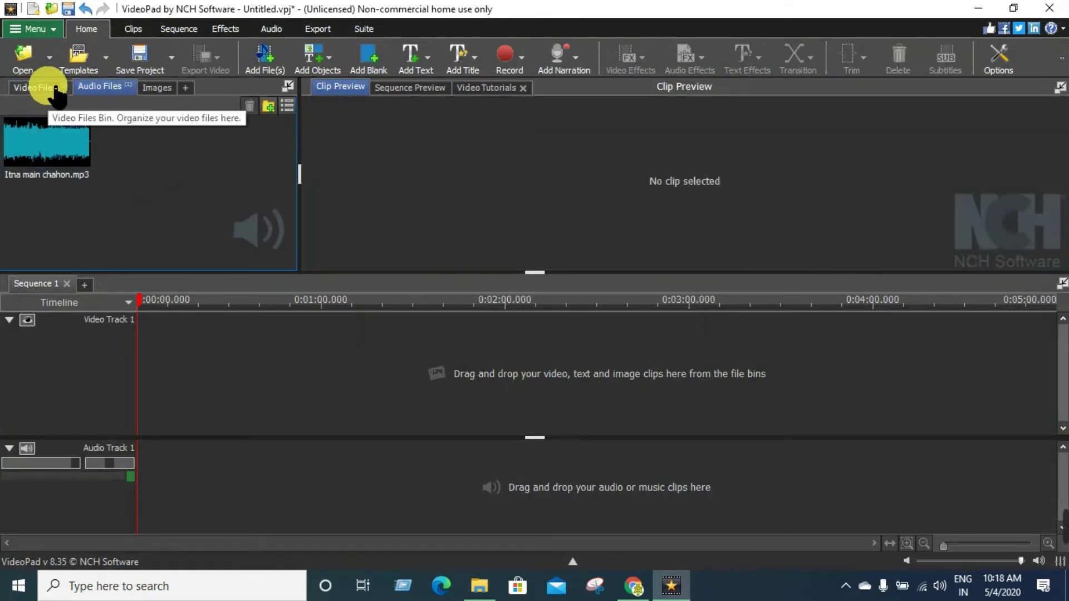
{"action": "left_click", "coordinate": [56, 89]}
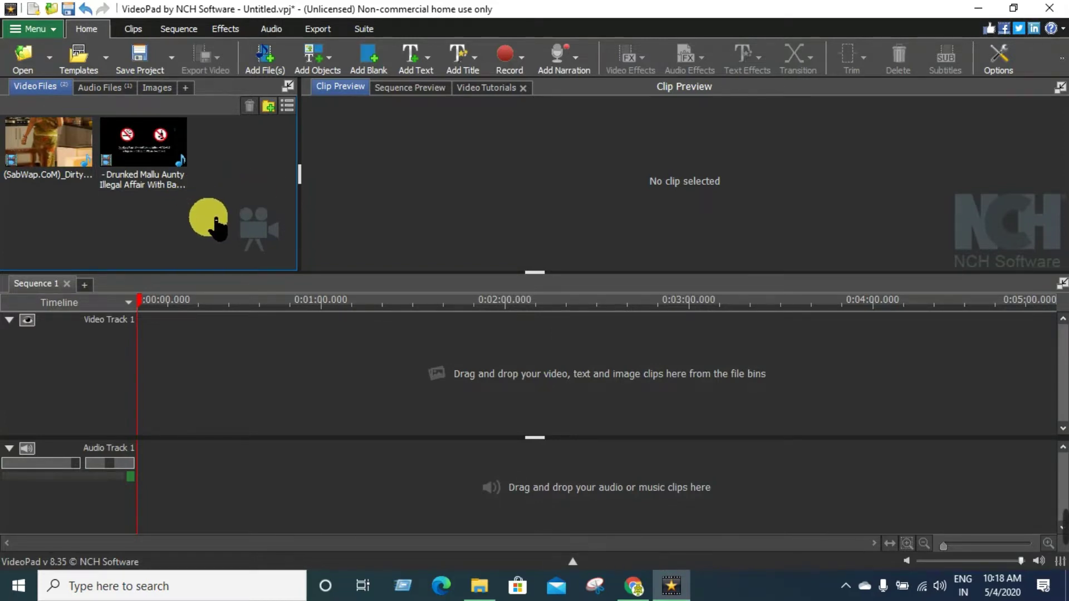
{"action": "left_click_drag", "start_coordinate": [214, 223], "coordinate": [54, 128]}
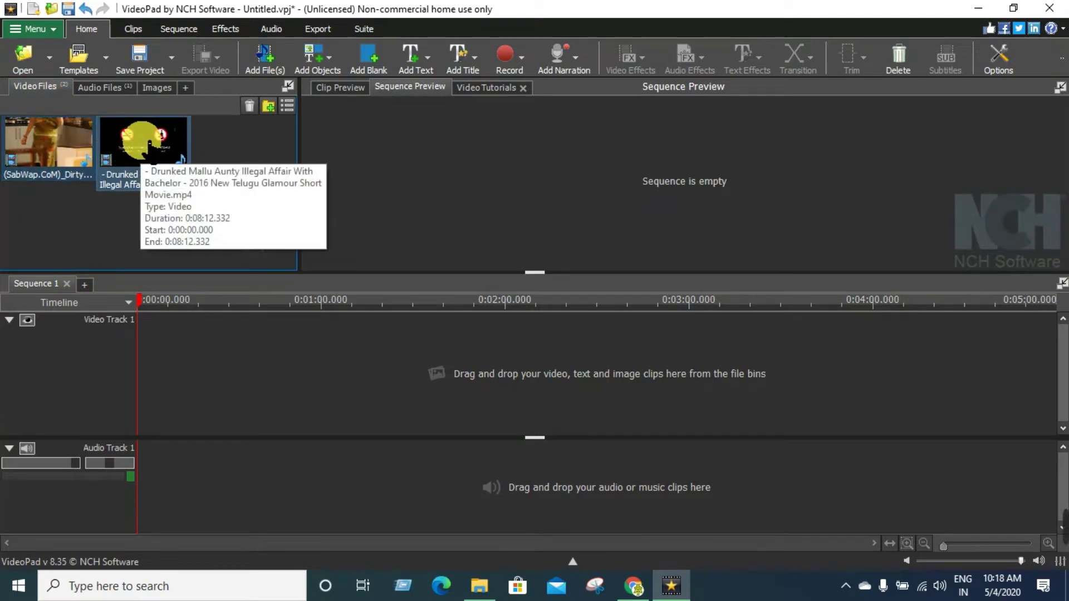
{"action": "left_click_drag", "start_coordinate": [149, 146], "coordinate": [540, 359]}
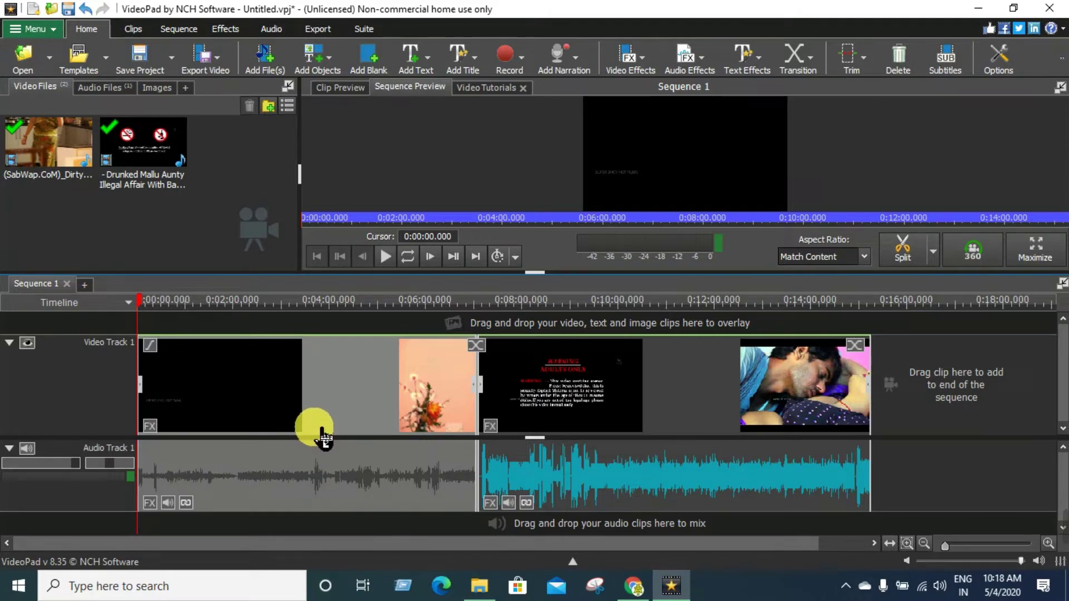
Unlink the first clip's audio on Audio Track 1 from its video.
{"action": "right_click", "coordinate": [323, 437]}
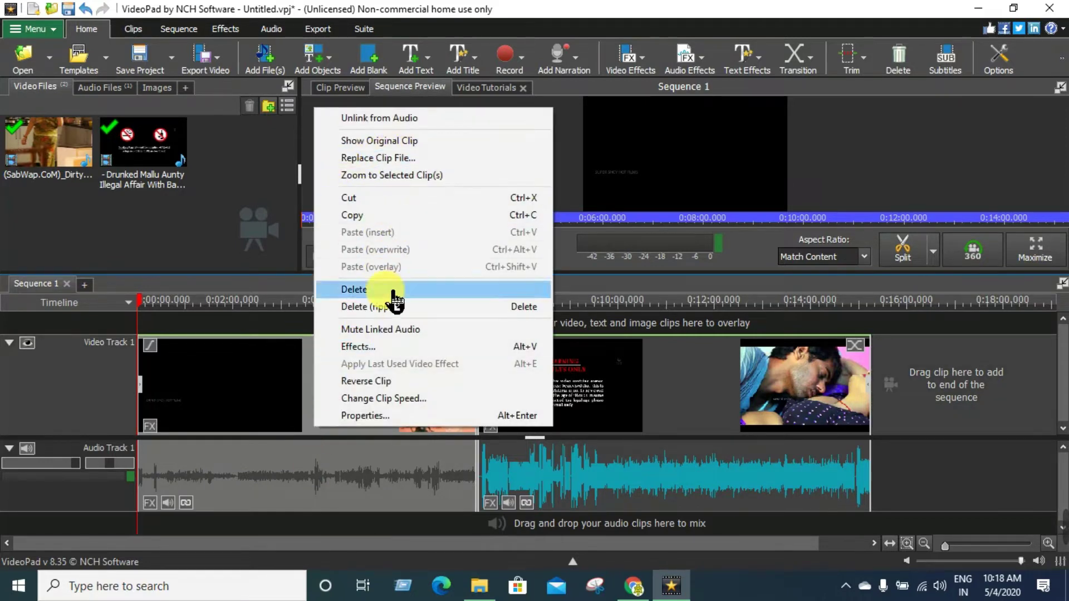
{"action": "left_click", "coordinate": [318, 478]}
{"action": "right_click", "coordinate": [319, 474]}
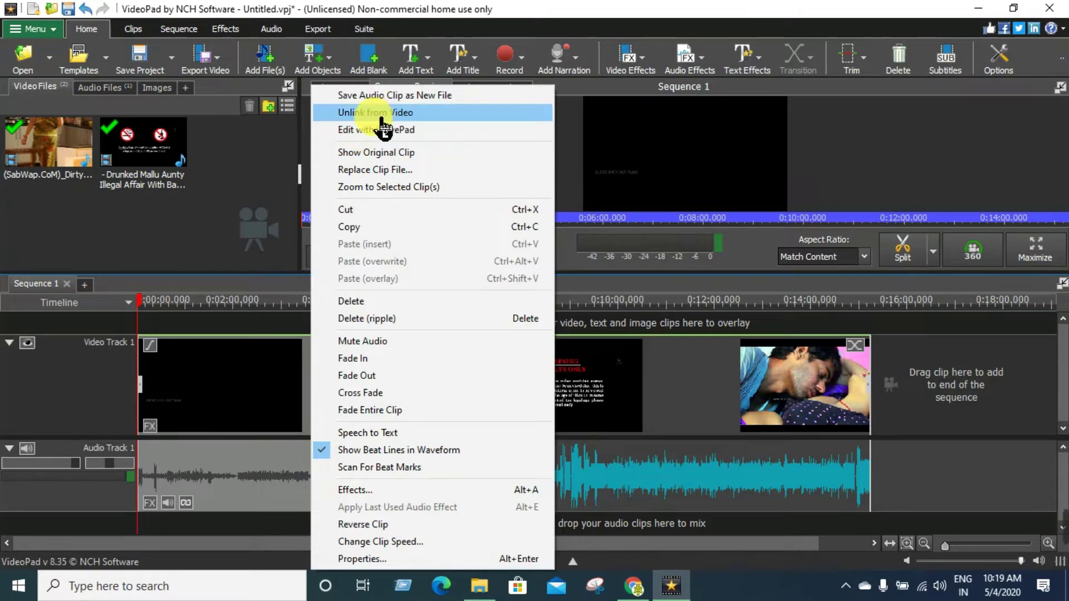
{"action": "left_click", "coordinate": [425, 118]}
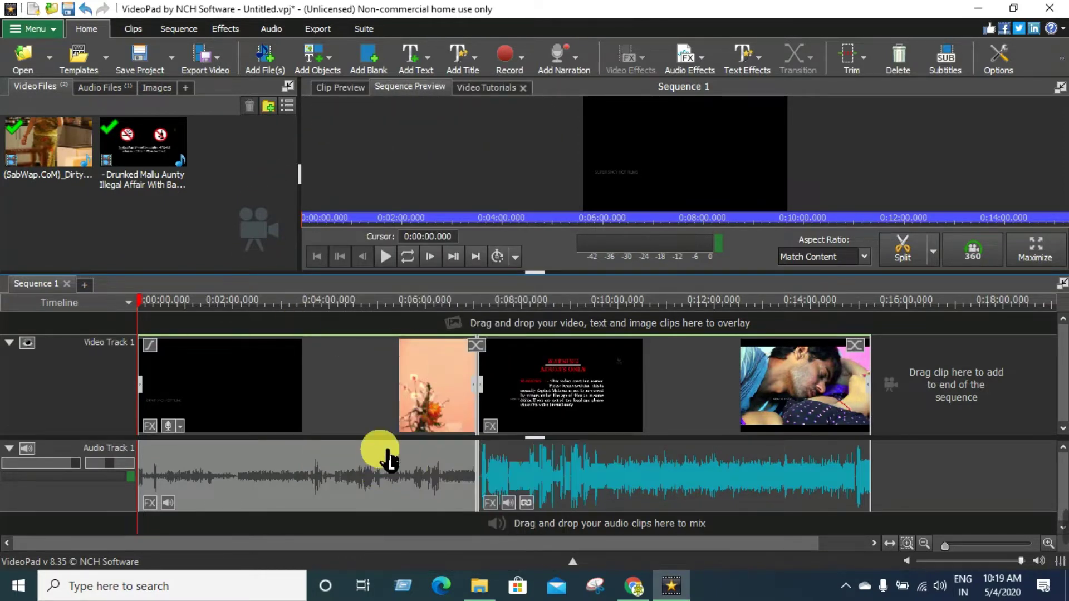
Delete the first clip's unlinked audio from Audio Track 1 without rippling the following clip.
{"action": "left_click", "coordinate": [351, 474]}
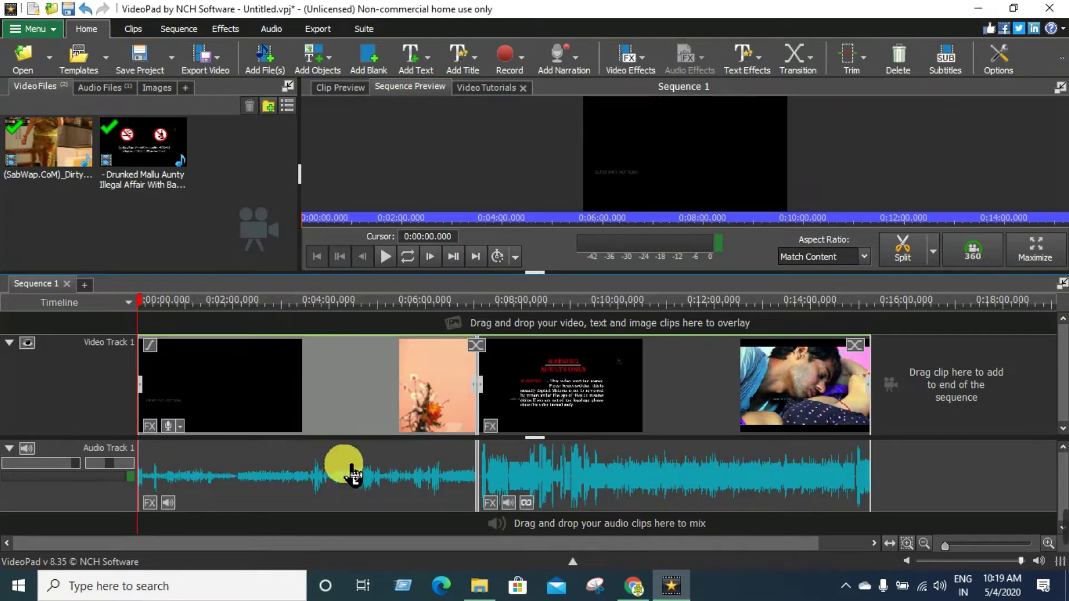
{"action": "left_click", "coordinate": [356, 478]}
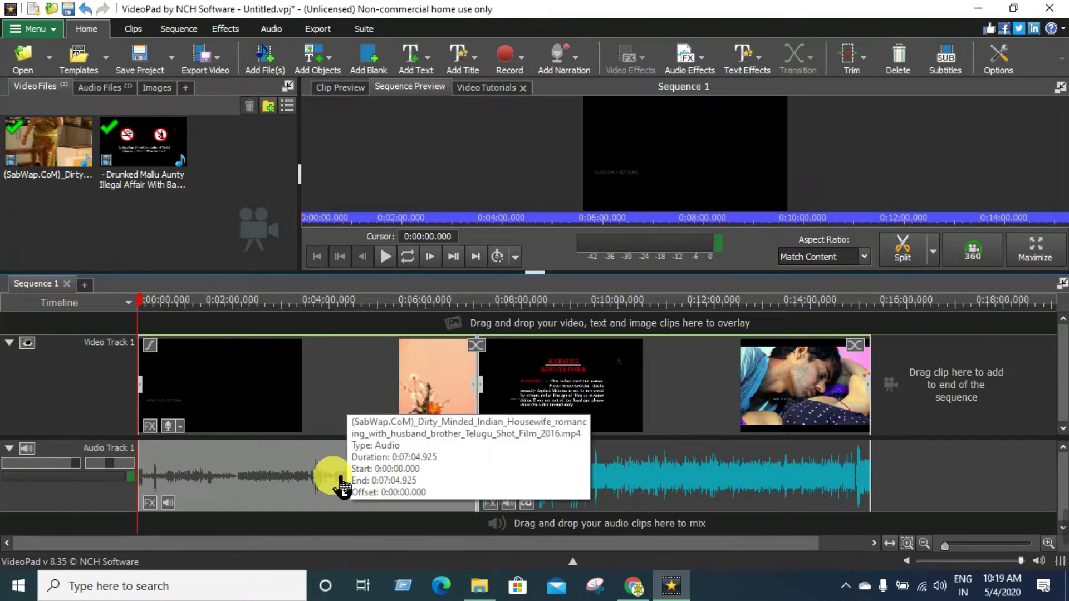
{"action": "right_click", "coordinate": [341, 485]}
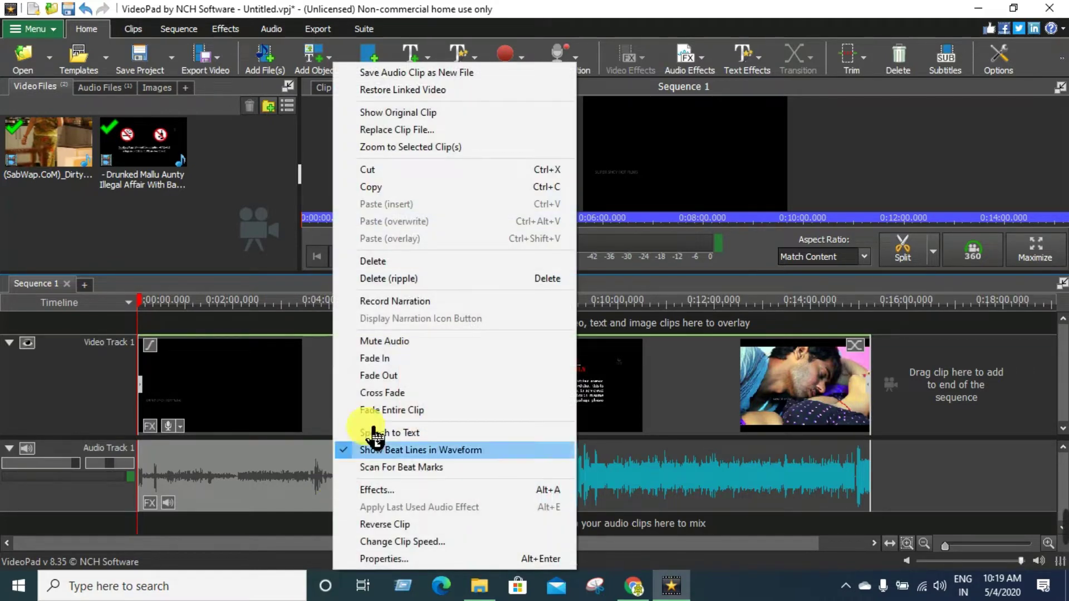
{"action": "left_click", "coordinate": [398, 265]}
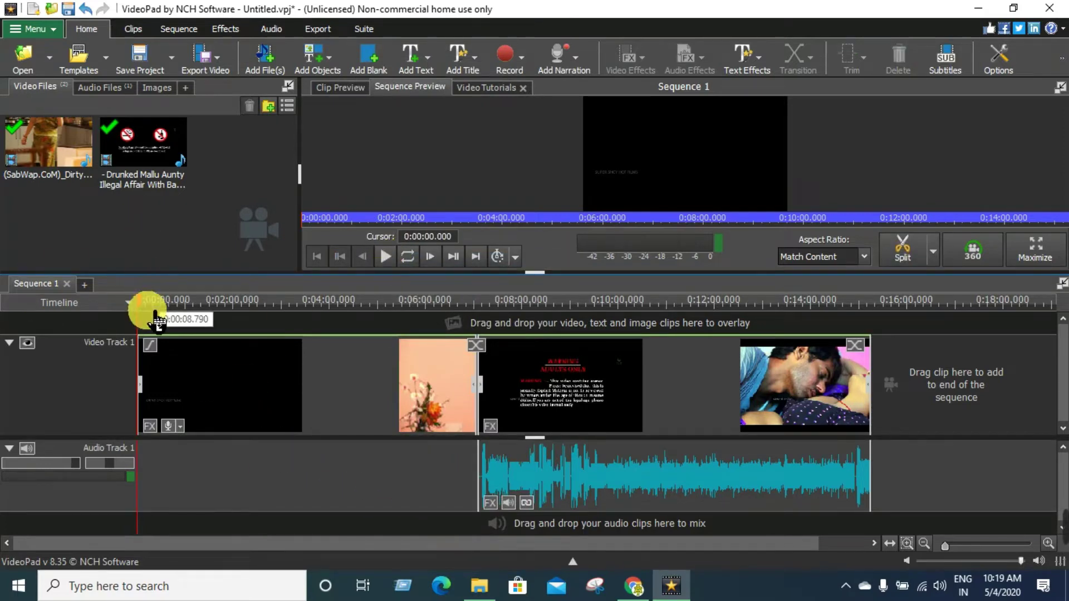
Move the playhead to about 0:08:03 in the second clip and play a short stretch of the sequence.
{"action": "left_click_drag", "start_coordinate": [148, 305], "coordinate": [563, 442]}
{"action": "left_click", "coordinate": [523, 434]}
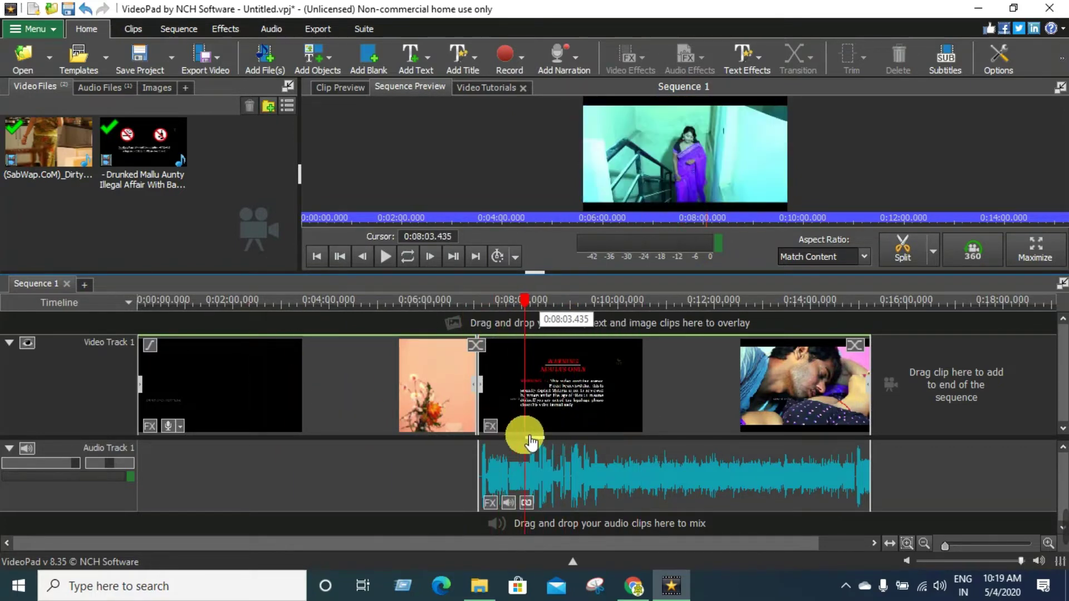
{"action": "left_click", "coordinate": [385, 257]}
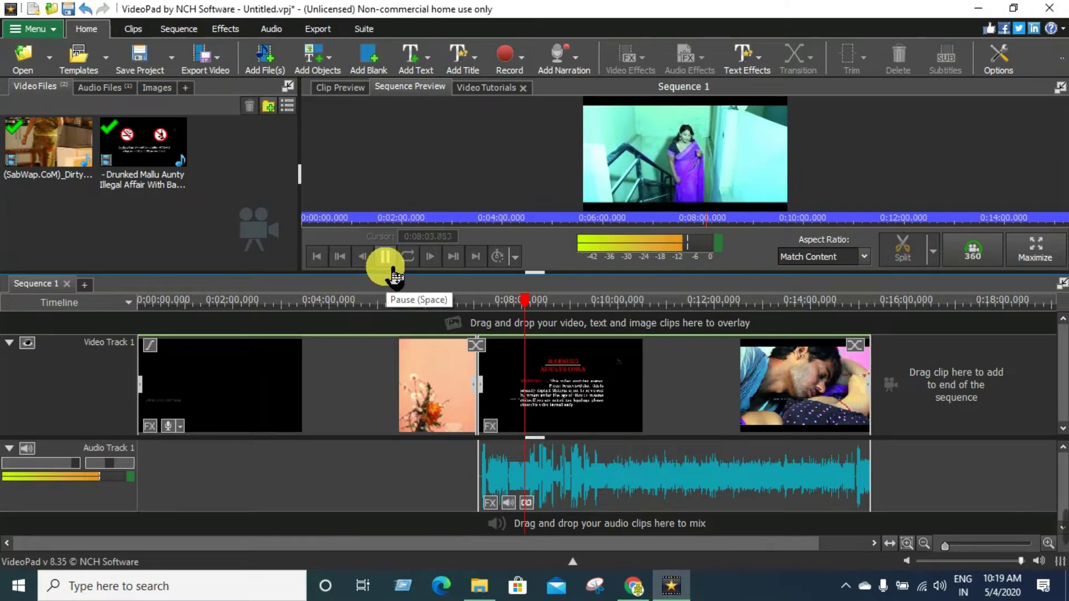
{"action": "left_click", "coordinate": [394, 270]}
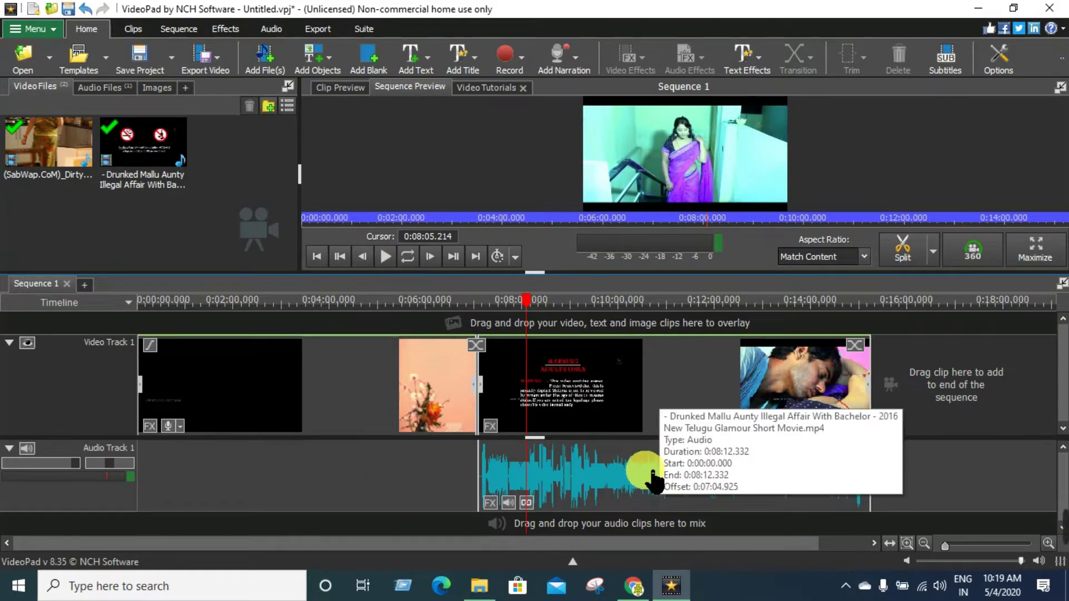
Unlink the second clip's audio from its video and delete that audio from Audio Track 1.
{"action": "right_click", "coordinate": [679, 398]}
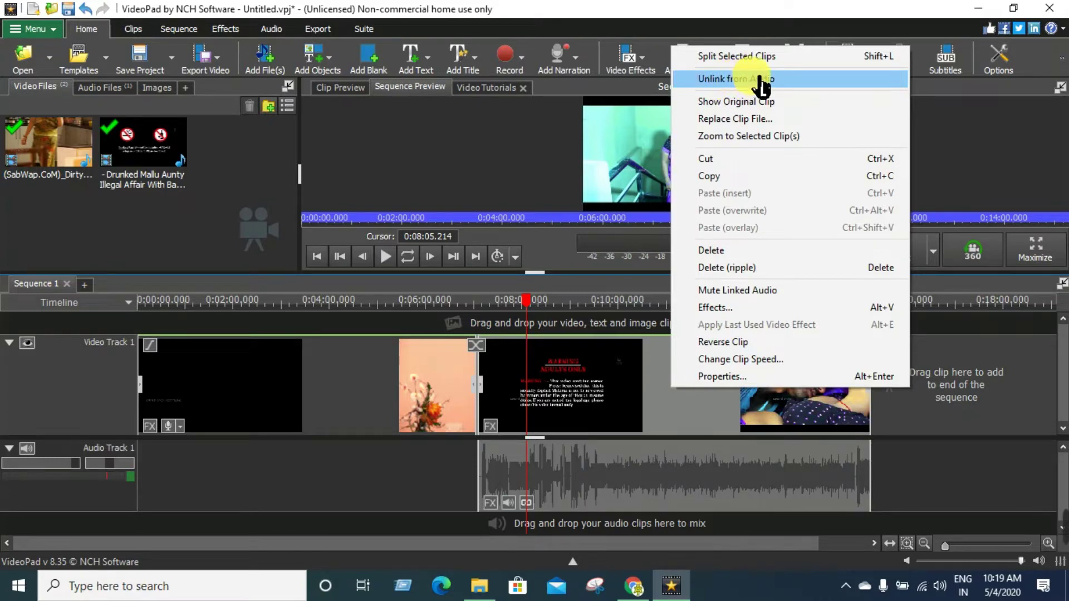
{"action": "left_click", "coordinate": [787, 80]}
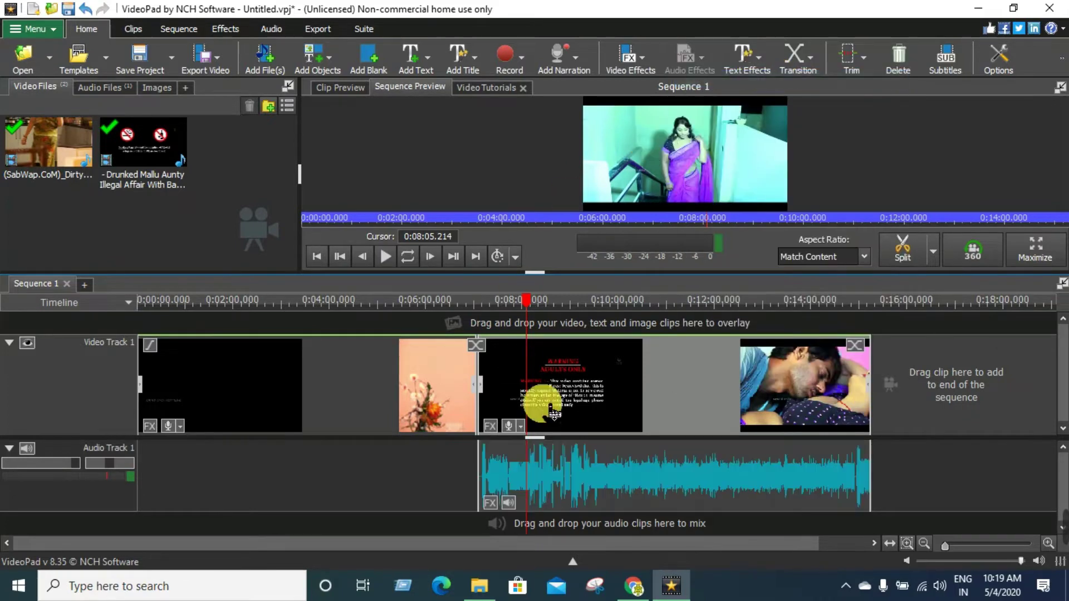
{"action": "right_click", "coordinate": [650, 485]}
{"action": "left_click", "coordinate": [723, 261]}
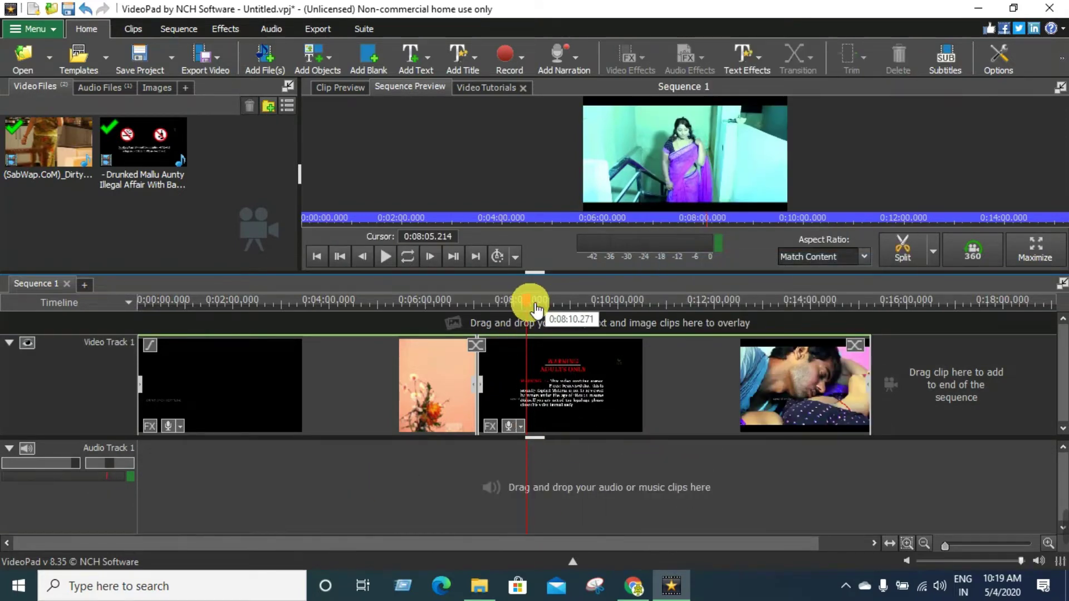
Move the playhead to about 0:10:02 in the second clip and play a short stretch to check the sound.
{"action": "left_click_drag", "start_coordinate": [536, 309], "coordinate": [626, 435]}
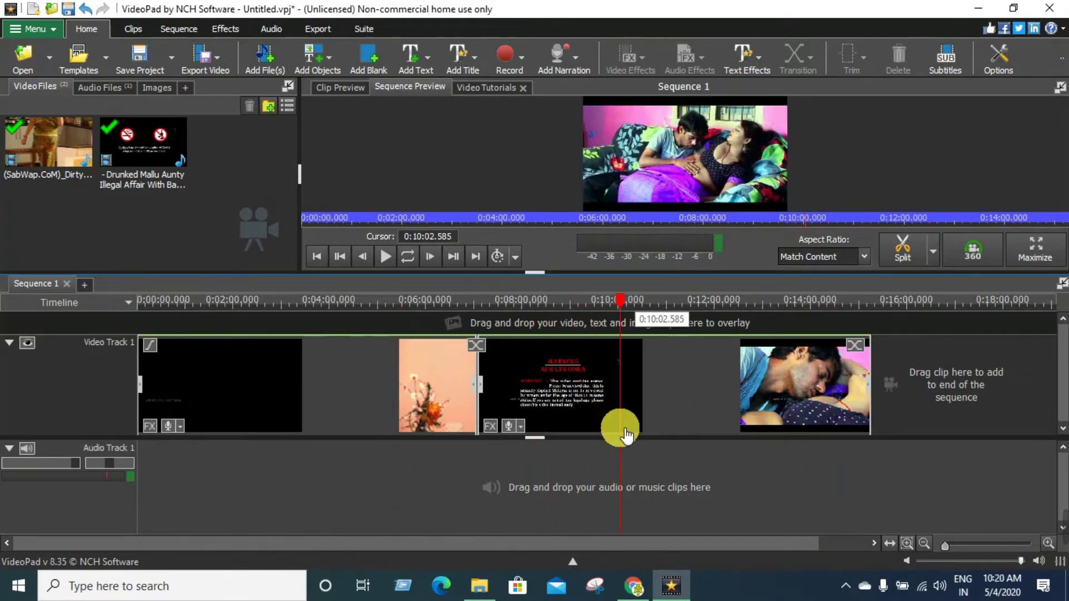
{"action": "left_click", "coordinate": [385, 257]}
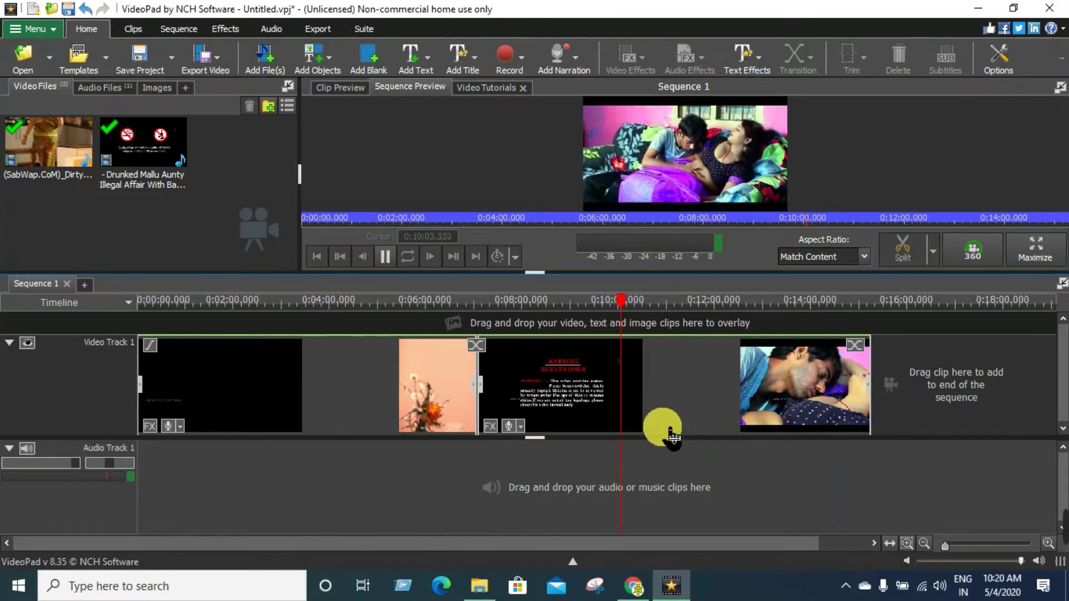
{"action": "left_click", "coordinate": [385, 258]}
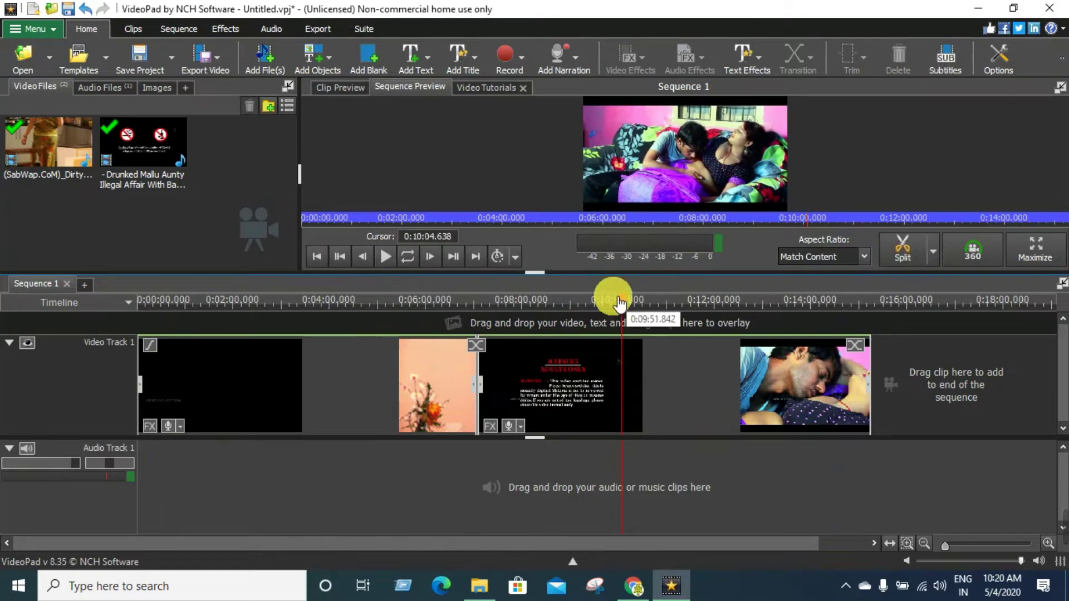
Add Itna main chahon.mp3 from the audio bin to Audio Track 1 and align it with the start of the sequence.
{"action": "left_click", "coordinate": [242, 362]}
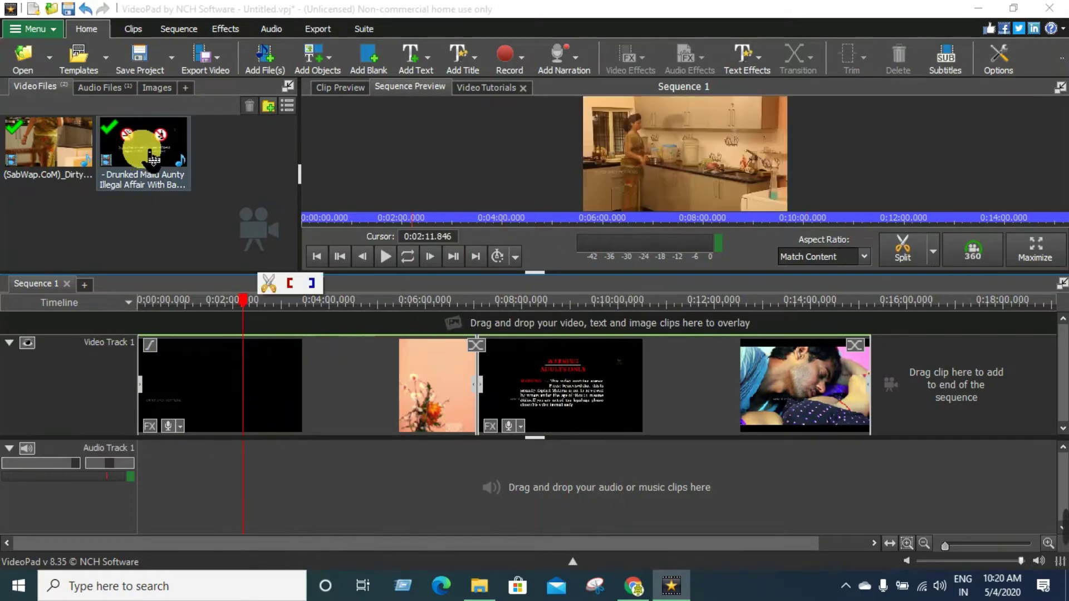
{"action": "left_click", "coordinate": [124, 89]}
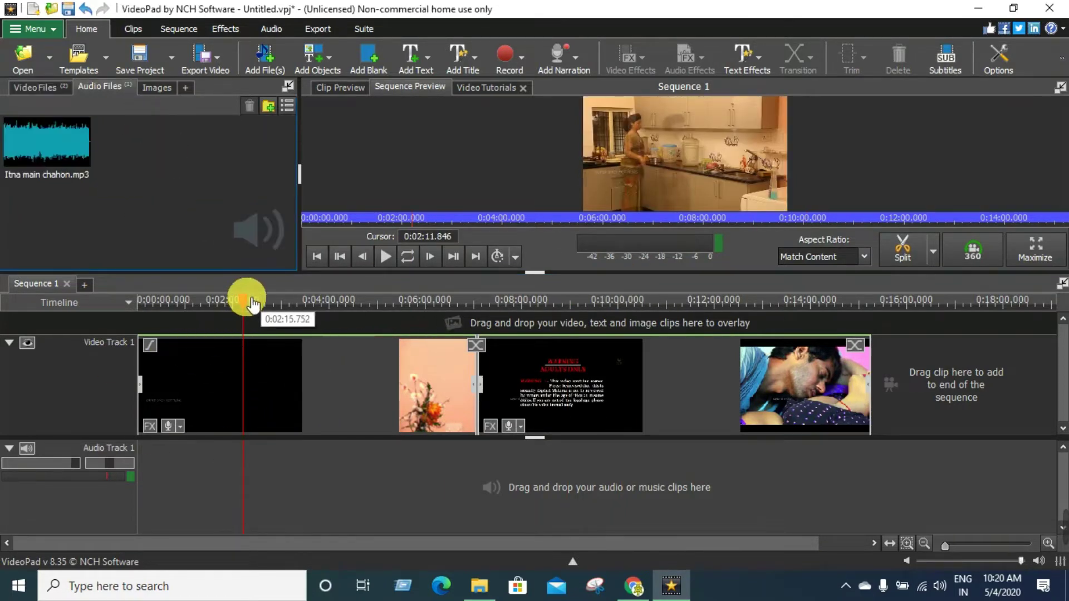
{"action": "left_click", "coordinate": [140, 301]}
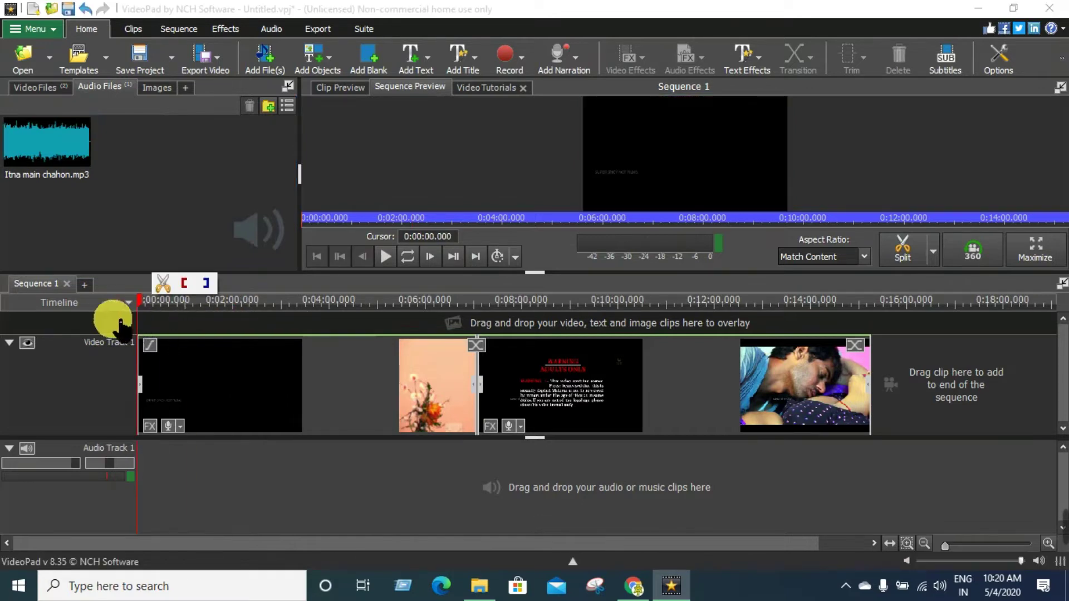
{"action": "left_click_drag", "start_coordinate": [74, 160], "coordinate": [185, 474]}
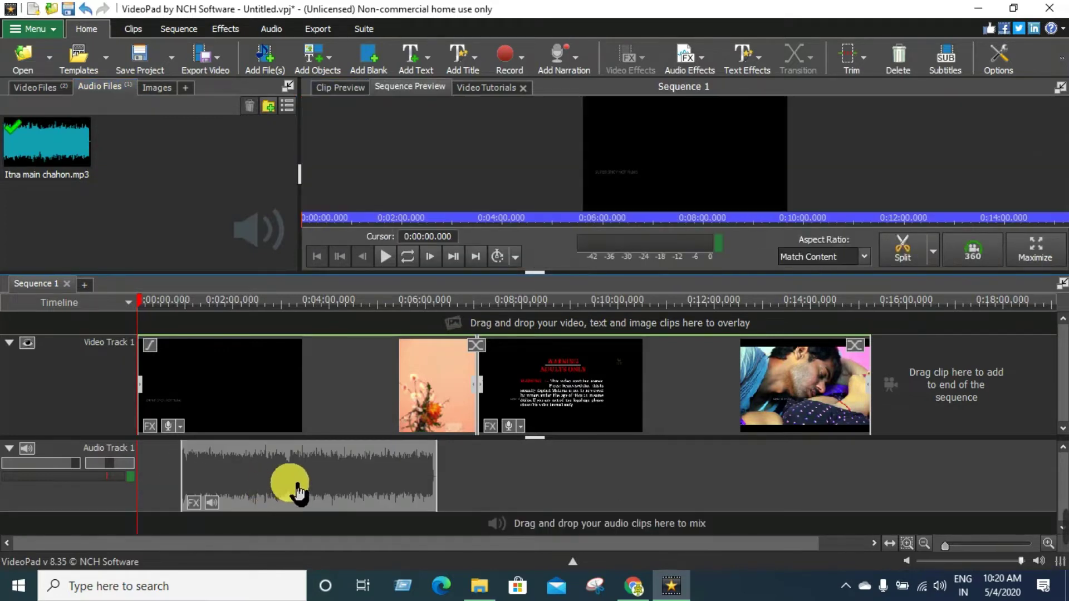
{"action": "left_click_drag", "start_coordinate": [319, 491], "coordinate": [263, 490]}
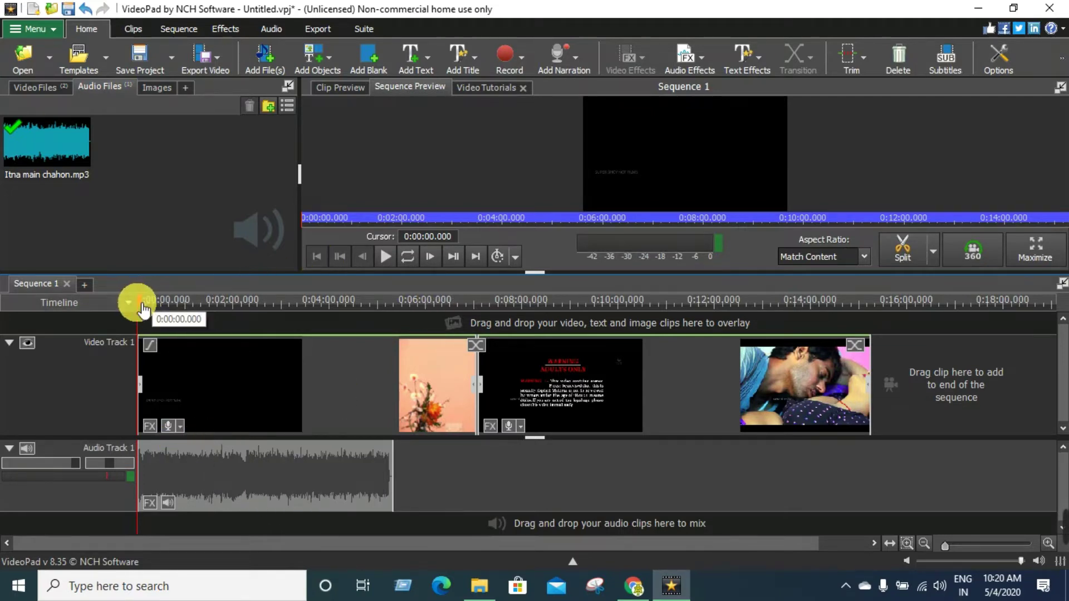
Move the music clip along Audio Track 1 so it begins just after the start of the second video.
{"action": "left_click_drag", "start_coordinate": [146, 309], "coordinate": [262, 327]}
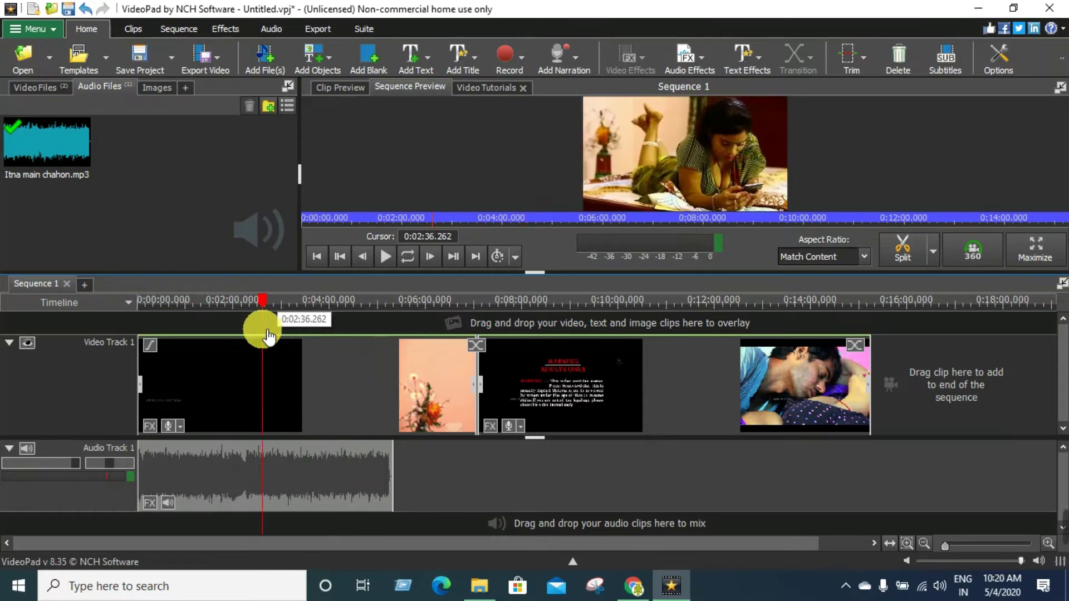
{"action": "left_click", "coordinate": [338, 470]}
{"action": "left_click_drag", "start_coordinate": [314, 476], "coordinate": [661, 470]}
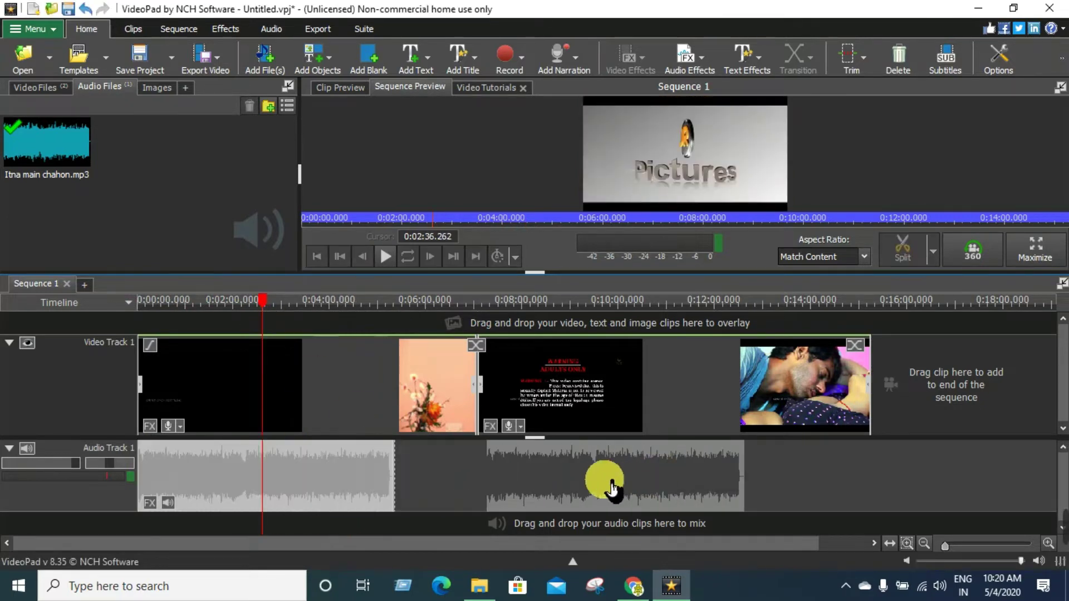
Split the first video at about 0:01:31.8 and delete its opening section without rippling the following clips.
{"action": "left_click_drag", "start_coordinate": [261, 303], "coordinate": [191, 317]}
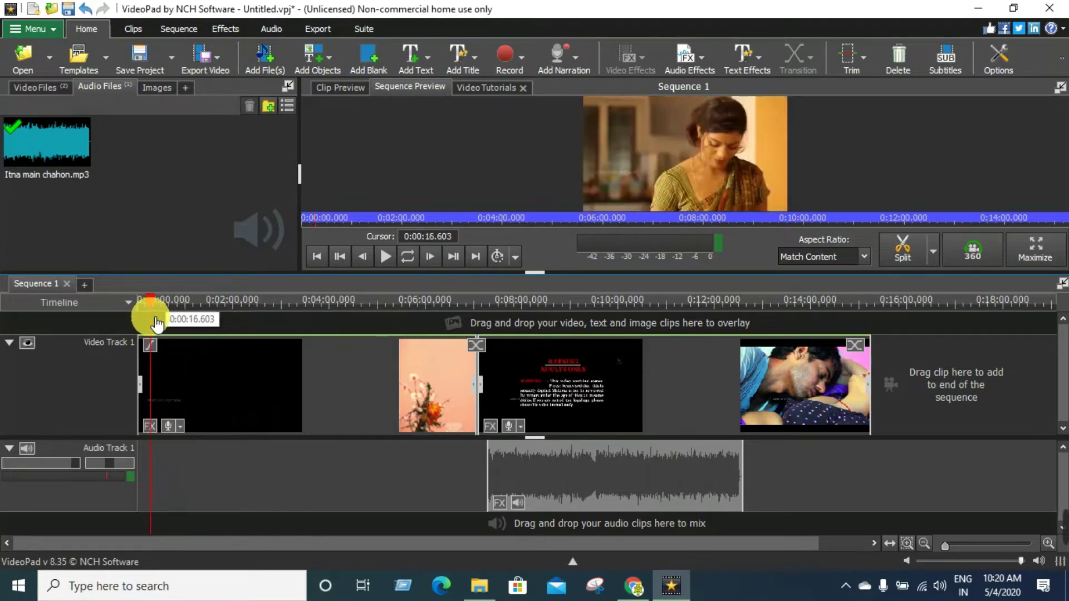
{"action": "mouse_move", "coordinate": [162, 323]}
{"action": "left_mouse_down"}
{"action": "mouse_move", "coordinate": [143, 322]}
{"action": "mouse_move", "coordinate": [155, 324]}
{"action": "left_mouse_up"}
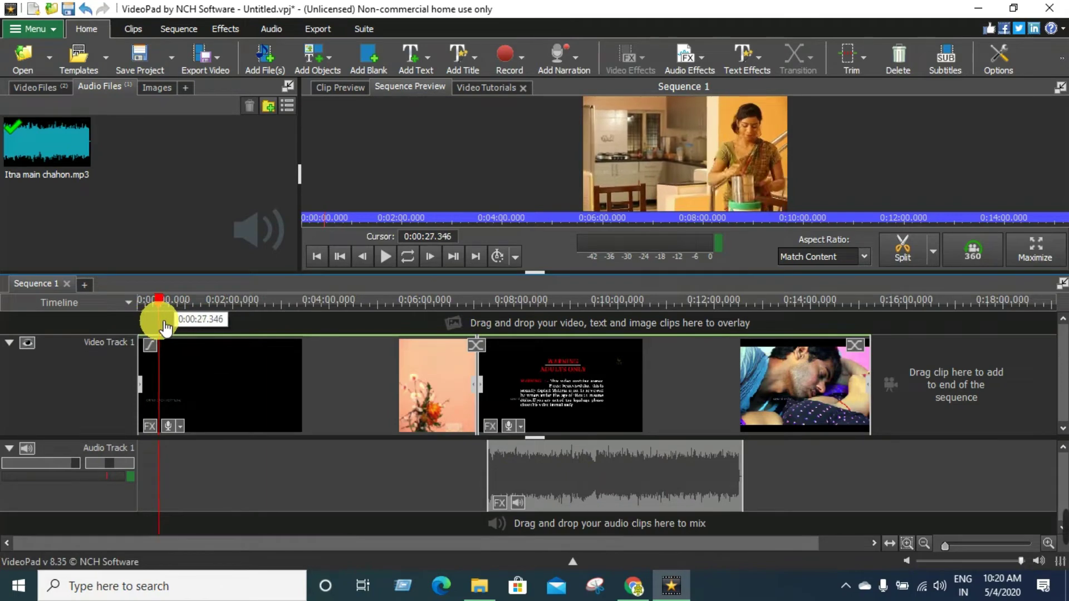
{"action": "left_click_drag", "start_coordinate": [166, 329], "coordinate": [217, 345]}
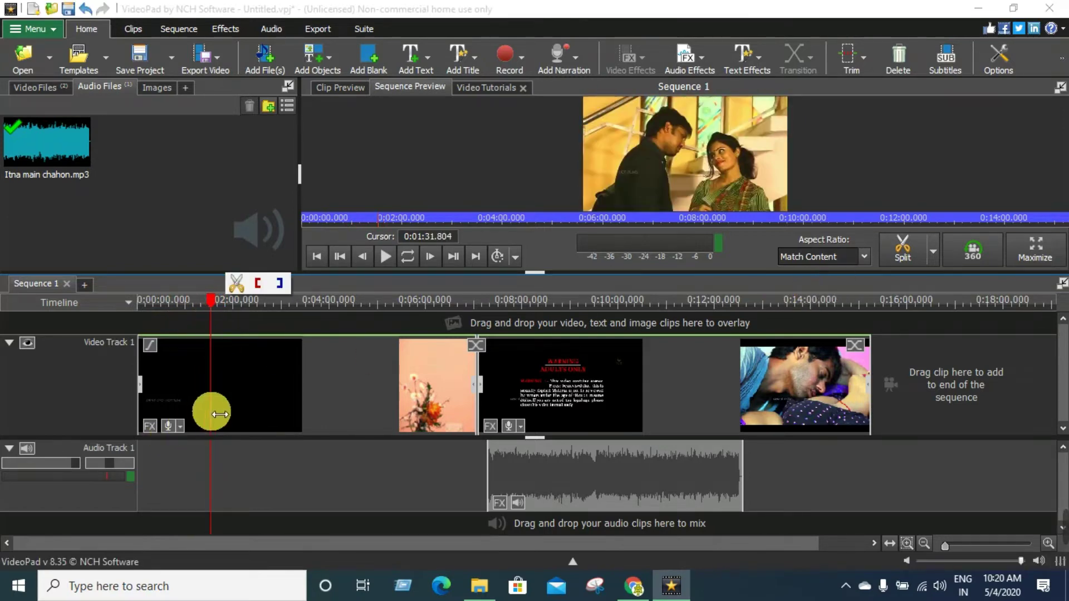
{"action": "left_click", "coordinate": [913, 256]}
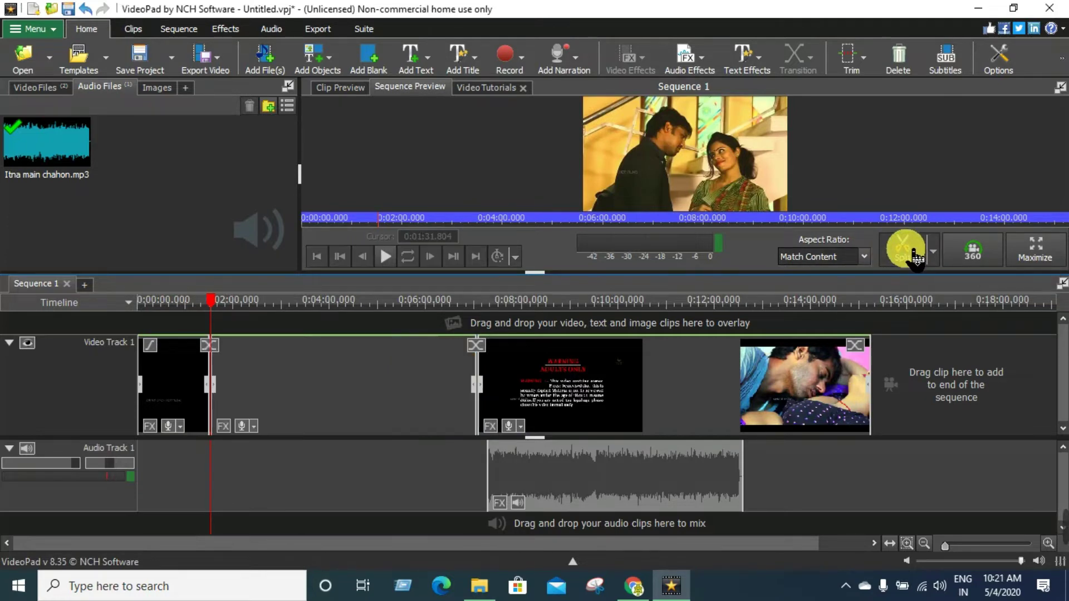
{"action": "left_click", "coordinate": [184, 383]}
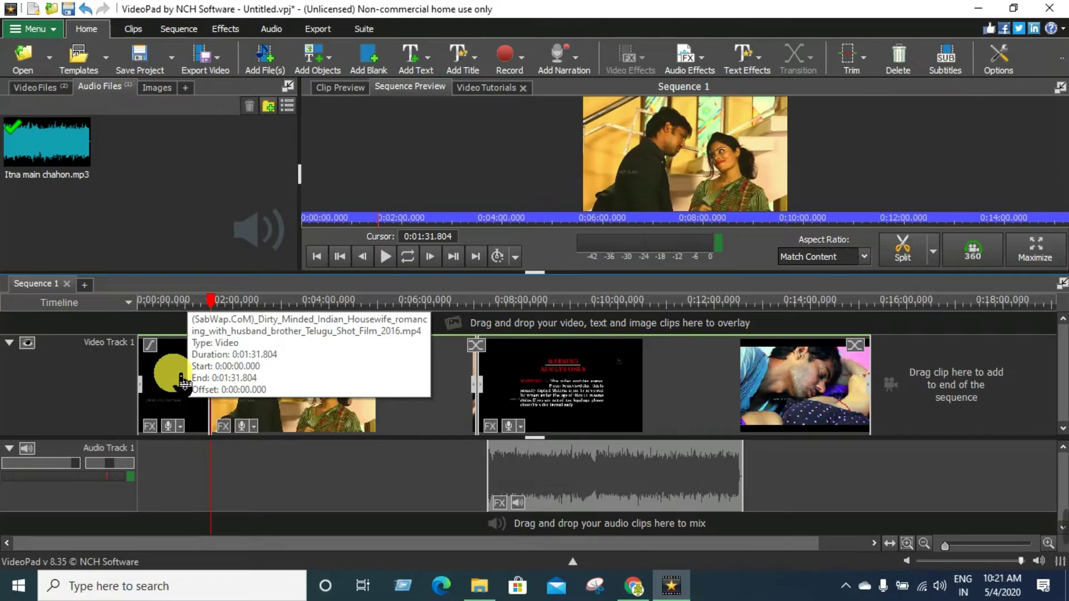
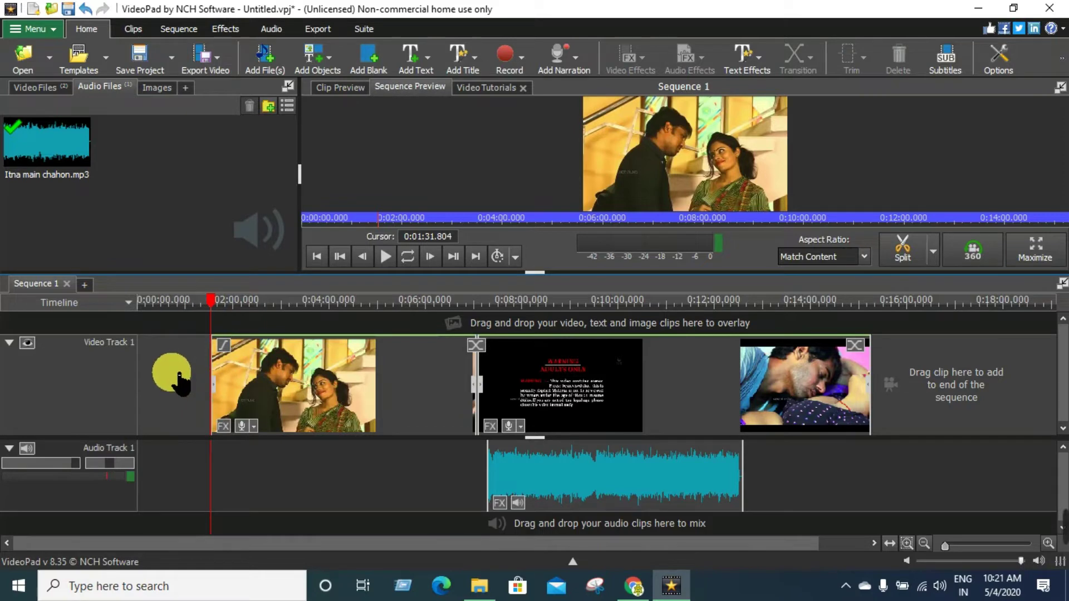
Split the remaining first video at about 0:01:40.6 to separate a short piece at its beginning.
{"action": "left_click_drag", "start_coordinate": [216, 309], "coordinate": [224, 341]}
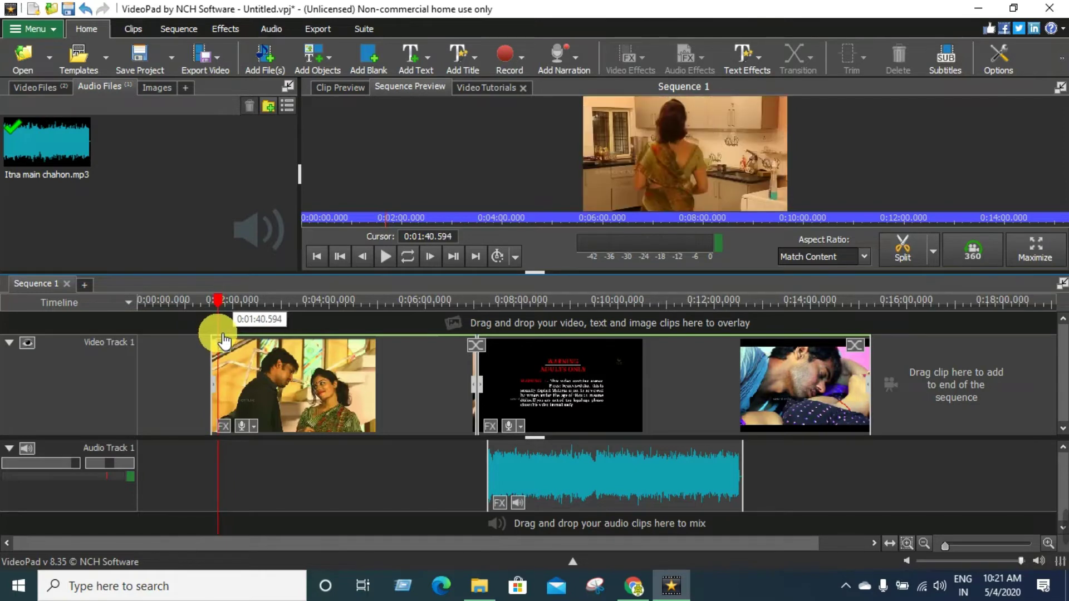
{"action": "mouse_move", "coordinate": [295, 355]}
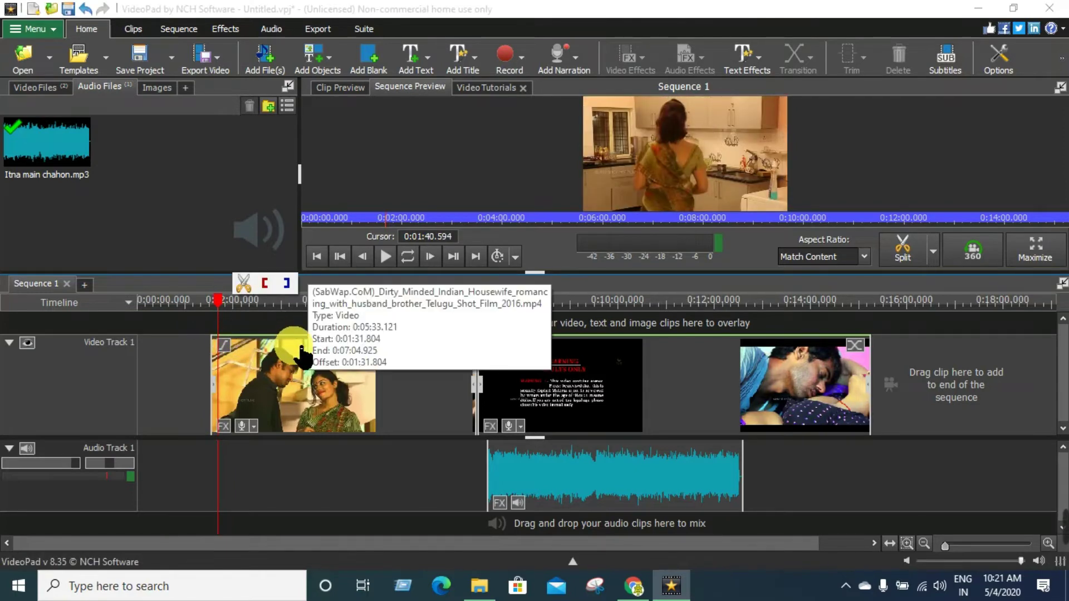
{"action": "left_click_drag", "start_coordinate": [953, 548], "coordinate": [959, 550]}
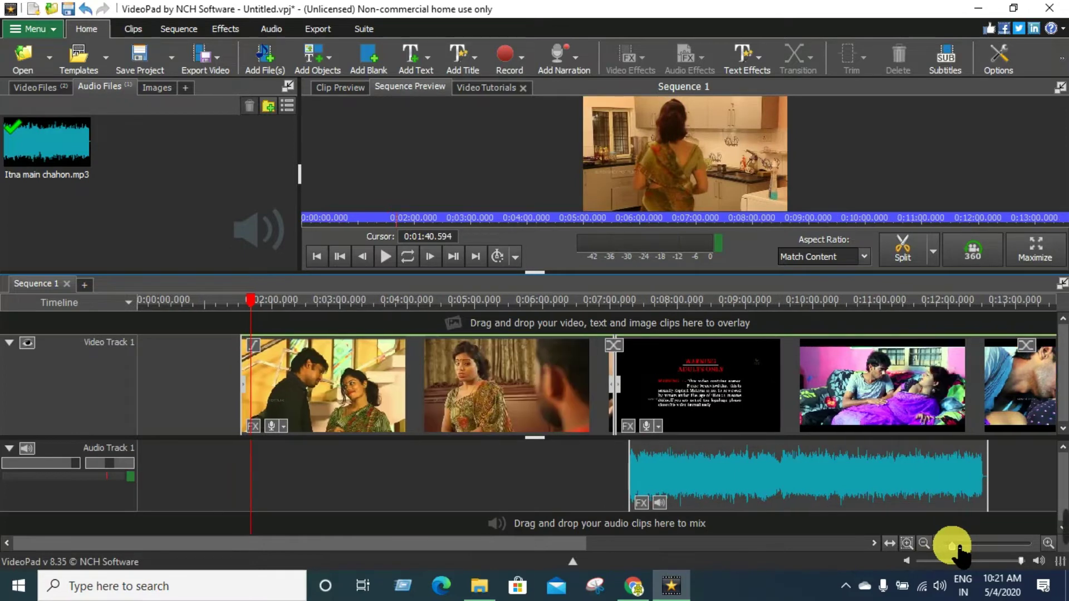
{"action": "left_click", "coordinate": [902, 249]}
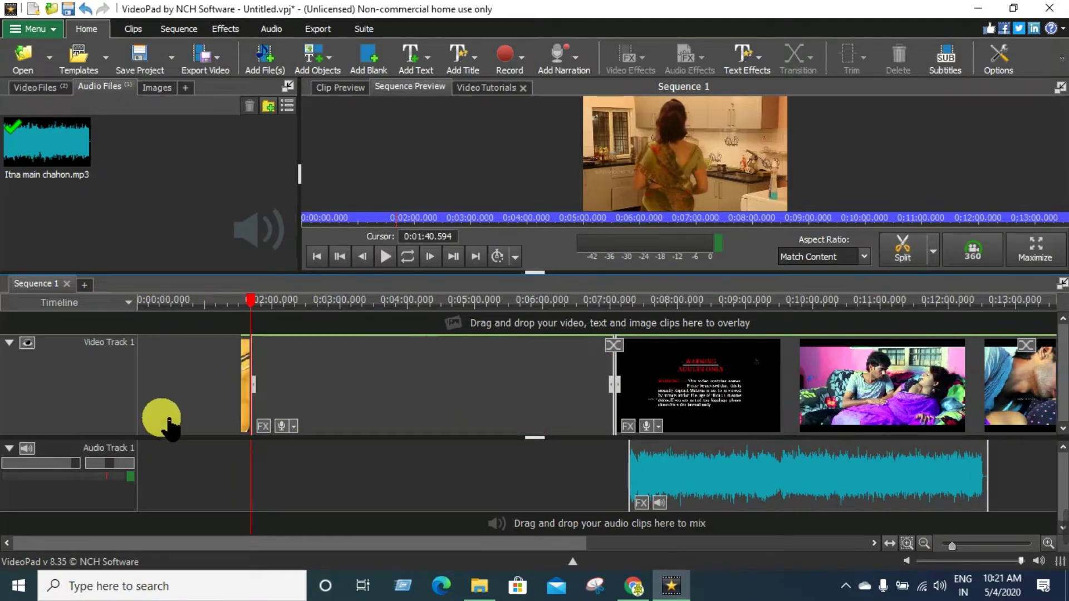
Move the short separated piece of the first video to the very start of Video Track 1.
{"action": "mouse_move", "coordinate": [253, 384]}
{"action": "left_mouse_down"}
{"action": "mouse_move", "coordinate": [237, 390]}
{"action": "mouse_move", "coordinate": [248, 397]}
{"action": "mouse_move", "coordinate": [239, 381]}
{"action": "mouse_move", "coordinate": [245, 401]}
{"action": "left_mouse_up"}
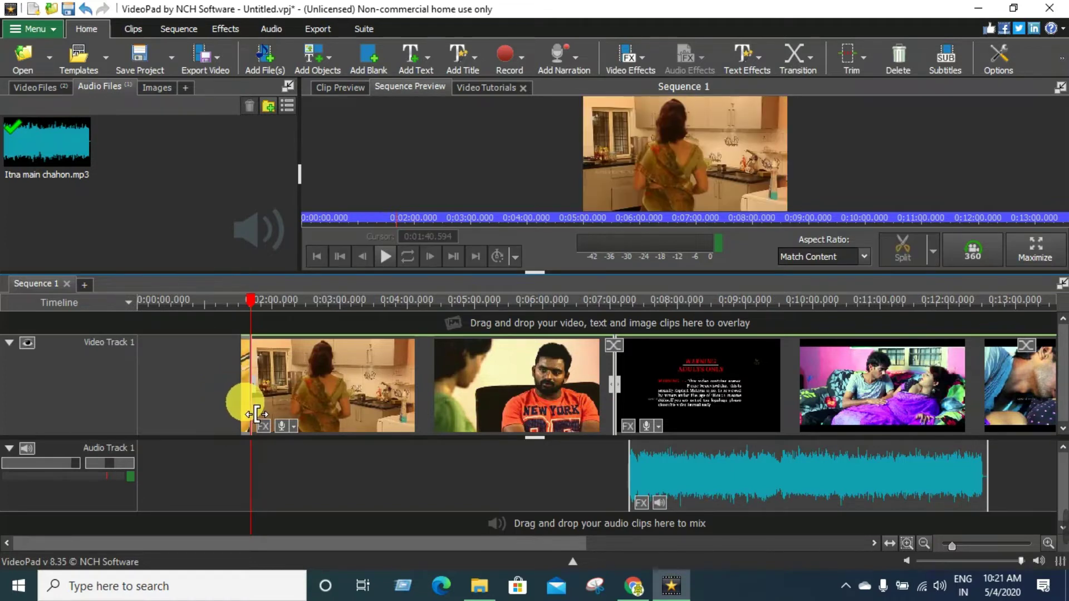
{"action": "left_click", "coordinate": [959, 548]}
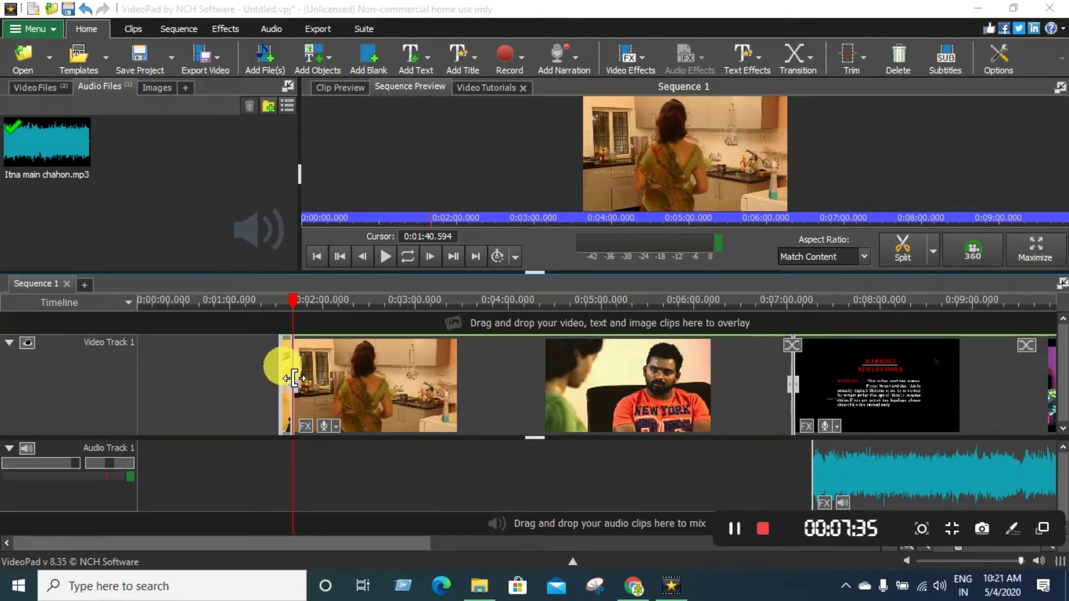
{"action": "left_click_drag", "start_coordinate": [295, 381], "coordinate": [143, 385]}
Split the first video at about 0:05:44.7 and delete the long section before the split without rippling.
{"action": "left_click_drag", "start_coordinate": [298, 306], "coordinate": [676, 418]}
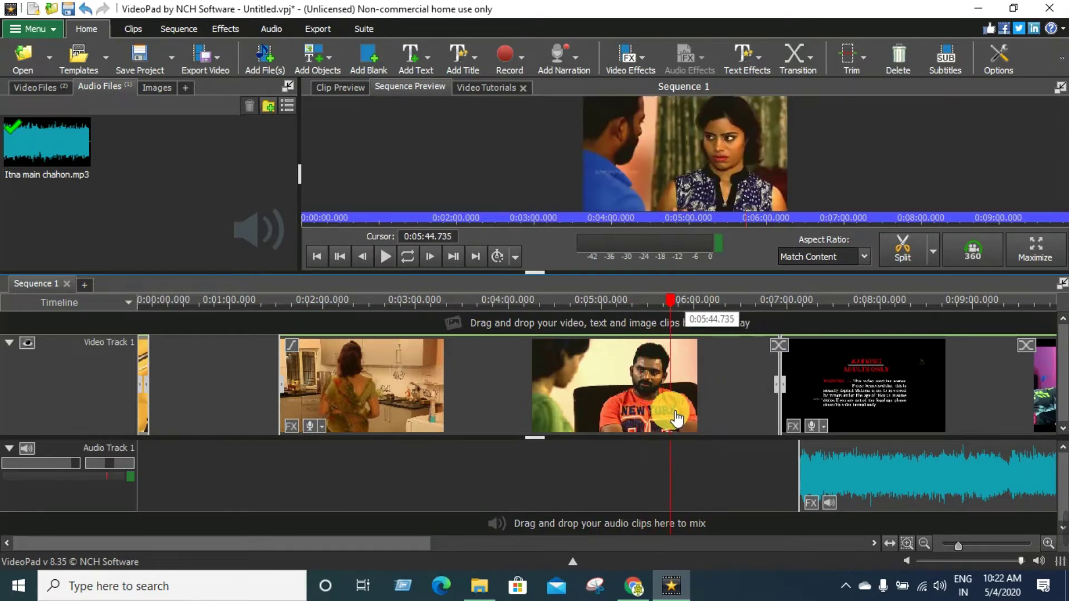
{"action": "left_click", "coordinate": [901, 251]}
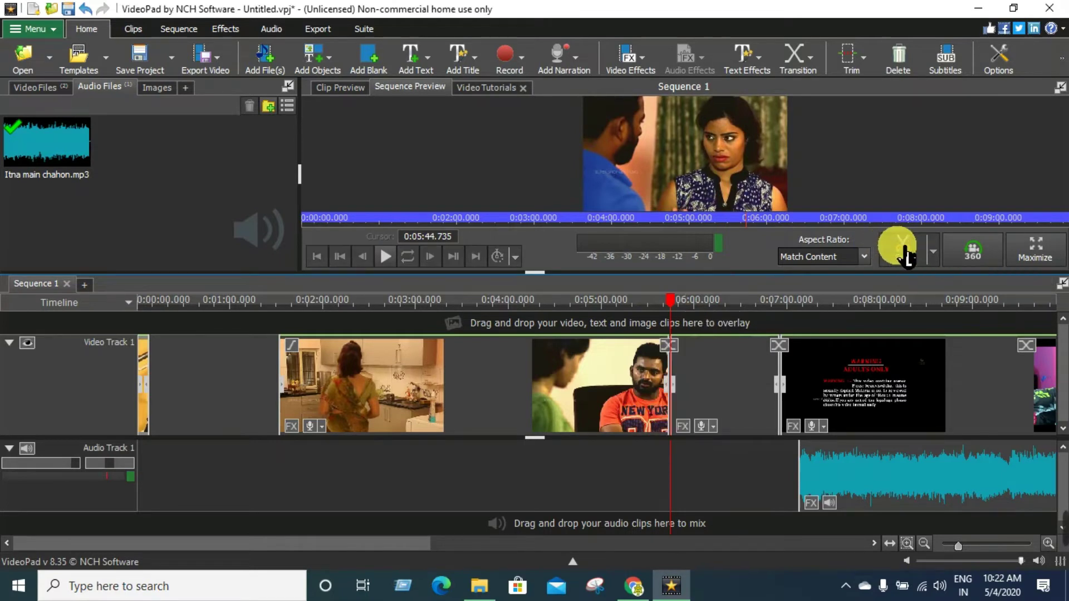
{"action": "right_click", "coordinate": [544, 378]}
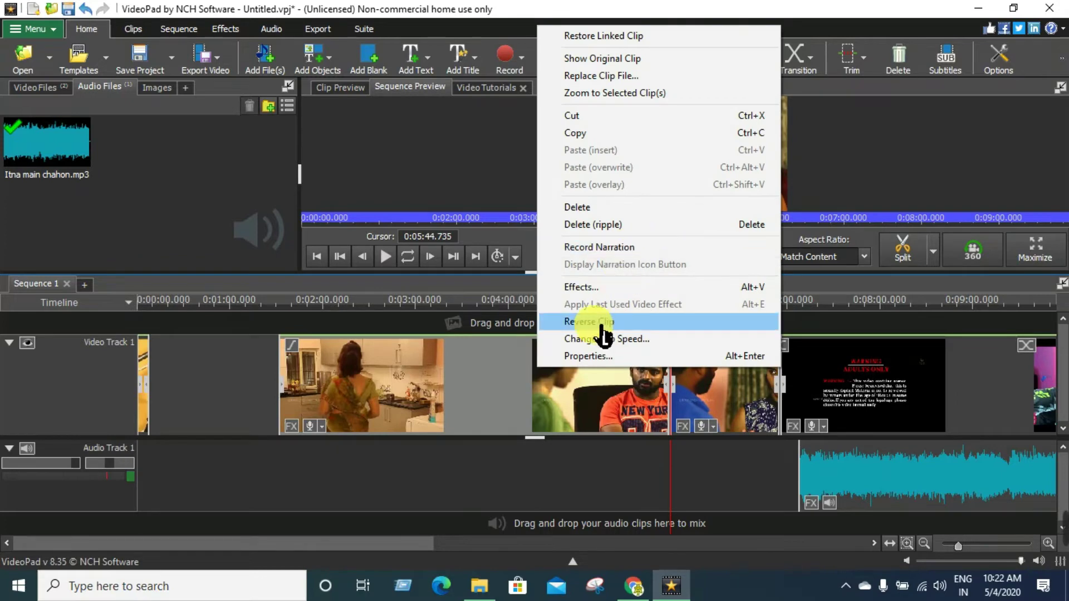
{"action": "left_click", "coordinate": [598, 209]}
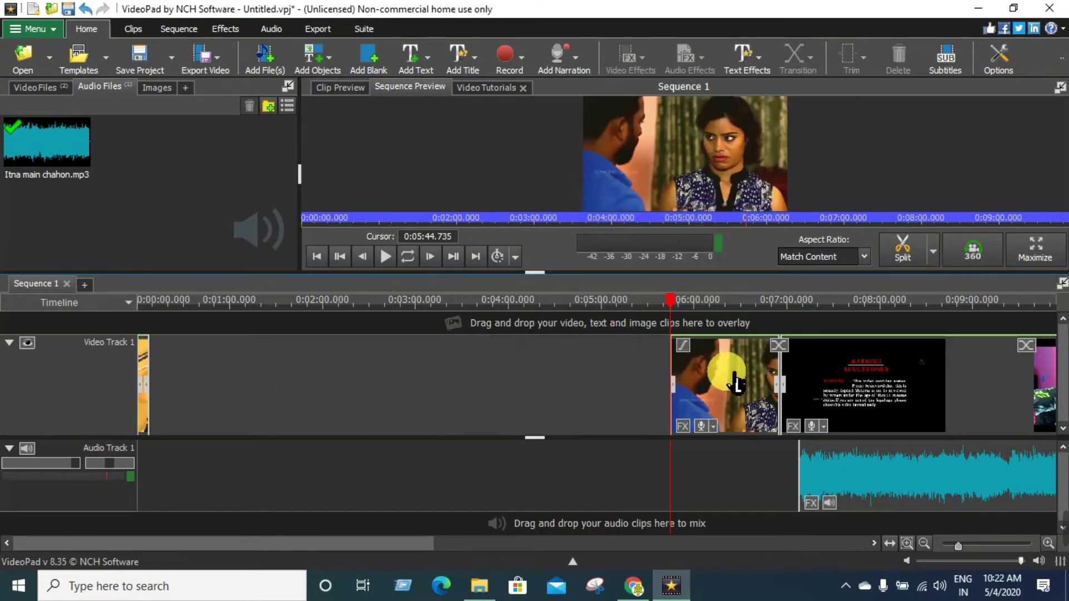
Place the remaining first-video piece directly behind the short opening piece and the second video directly behind that on Video Track 1.
{"action": "left_click_drag", "start_coordinate": [738, 377], "coordinate": [211, 409]}
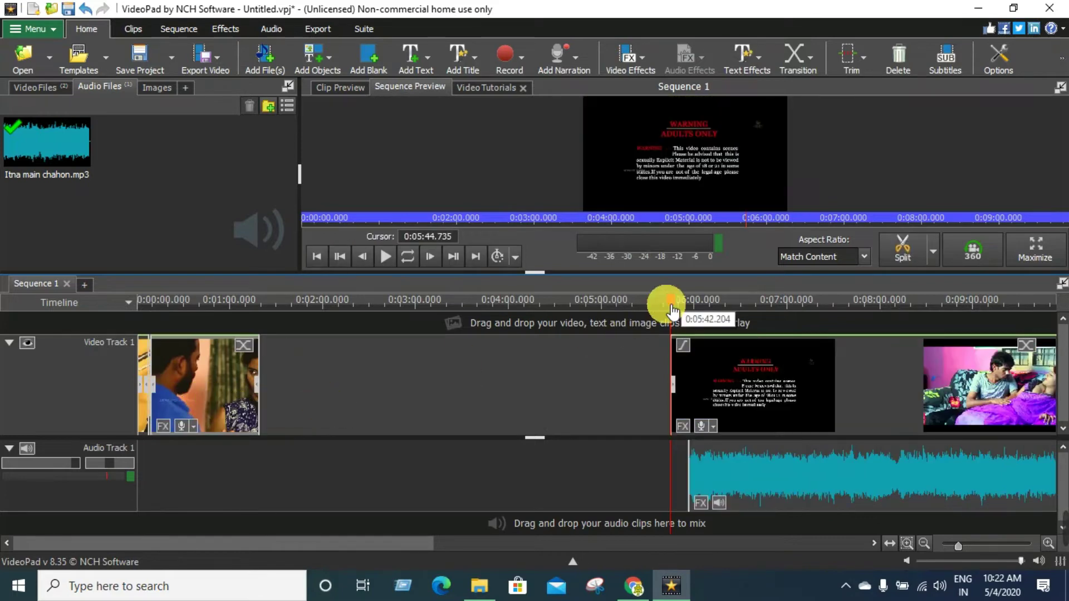
{"action": "left_click_drag", "start_coordinate": [643, 315], "coordinate": [265, 397]}
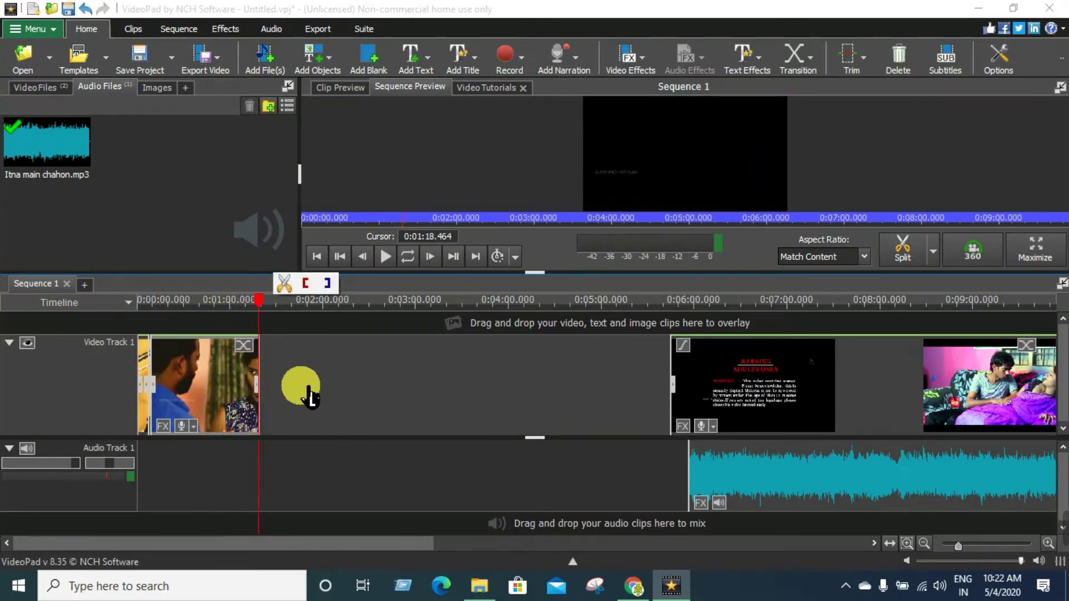
{"action": "left_click", "coordinate": [892, 390]}
{"action": "left_click_drag", "start_coordinate": [899, 395], "coordinate": [496, 405]}
{"action": "left_click", "coordinate": [374, 396]}
{"action": "left_click", "coordinate": [259, 373]}
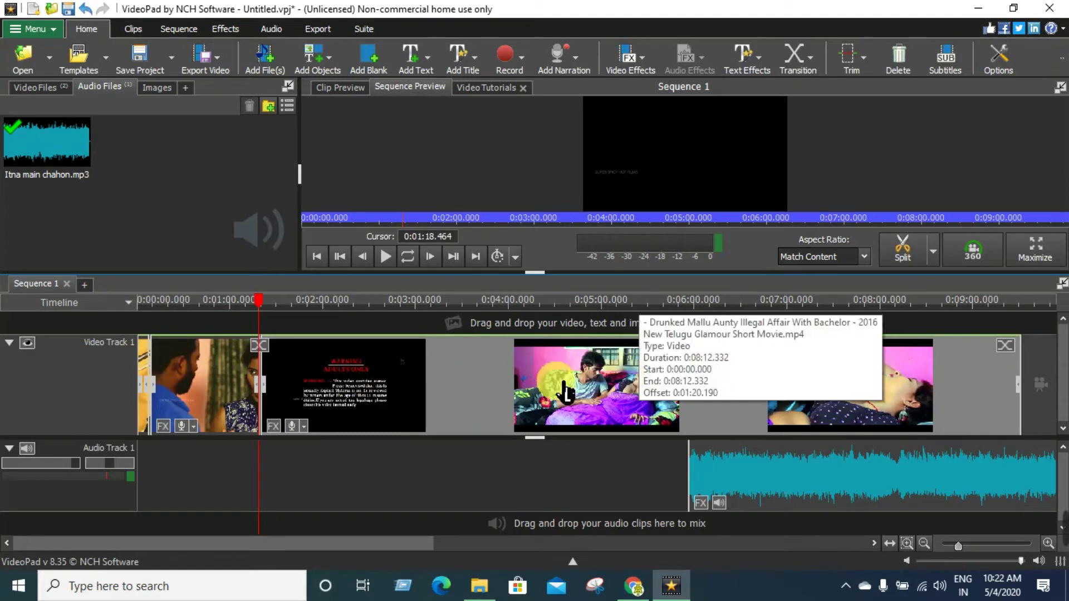
{"action": "left_click", "coordinate": [494, 393]}
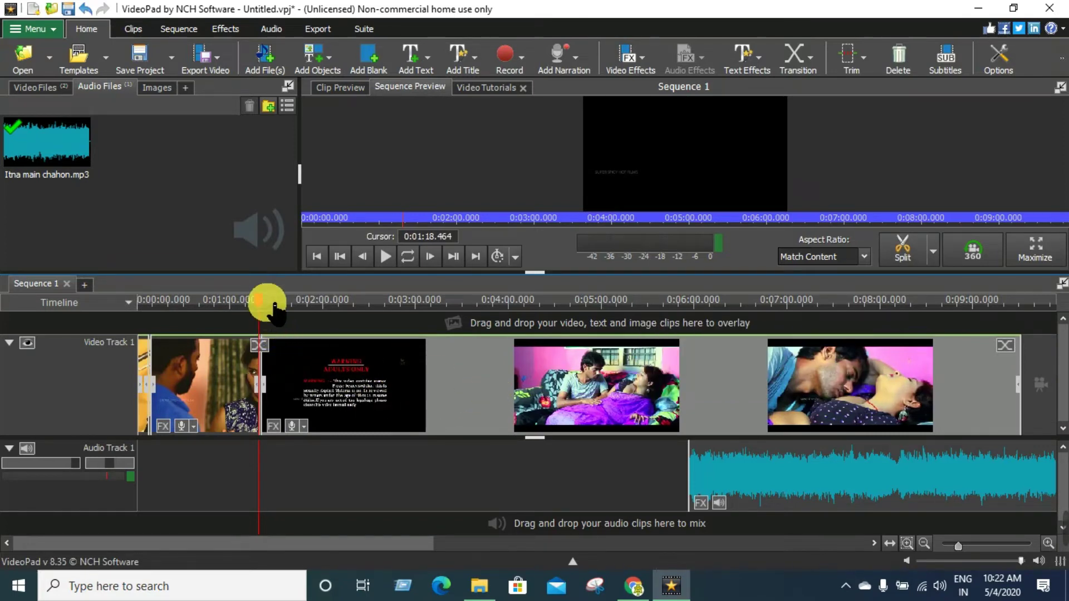
Split the second video at about 0:03:15.9 and delete its section before the split without rippling.
{"action": "left_click_drag", "start_coordinate": [266, 306], "coordinate": [446, 356]}
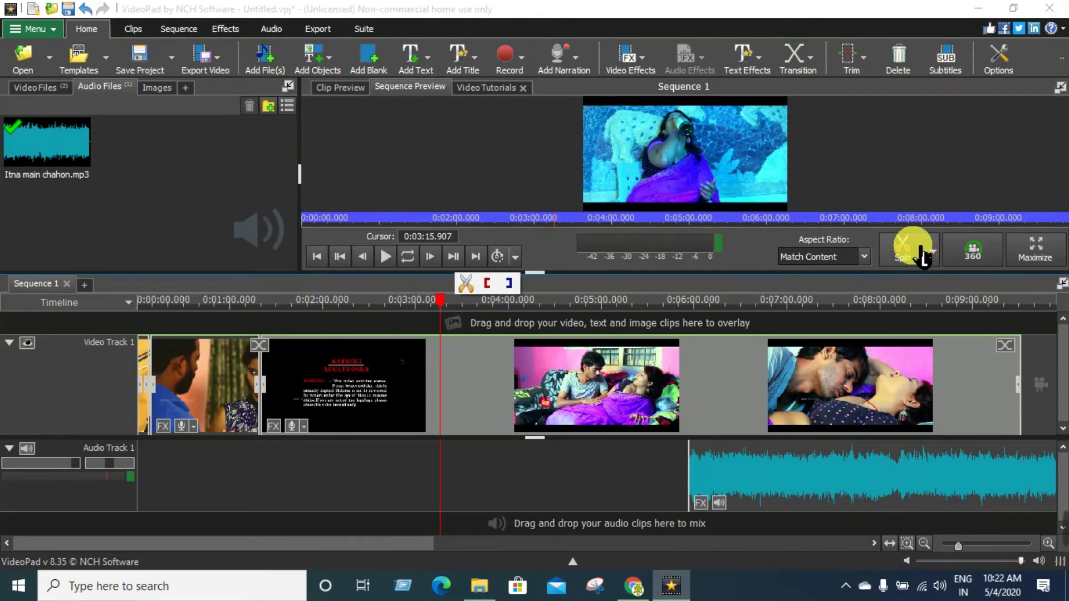
{"action": "left_click", "coordinate": [923, 255]}
{"action": "right_click", "coordinate": [383, 356]}
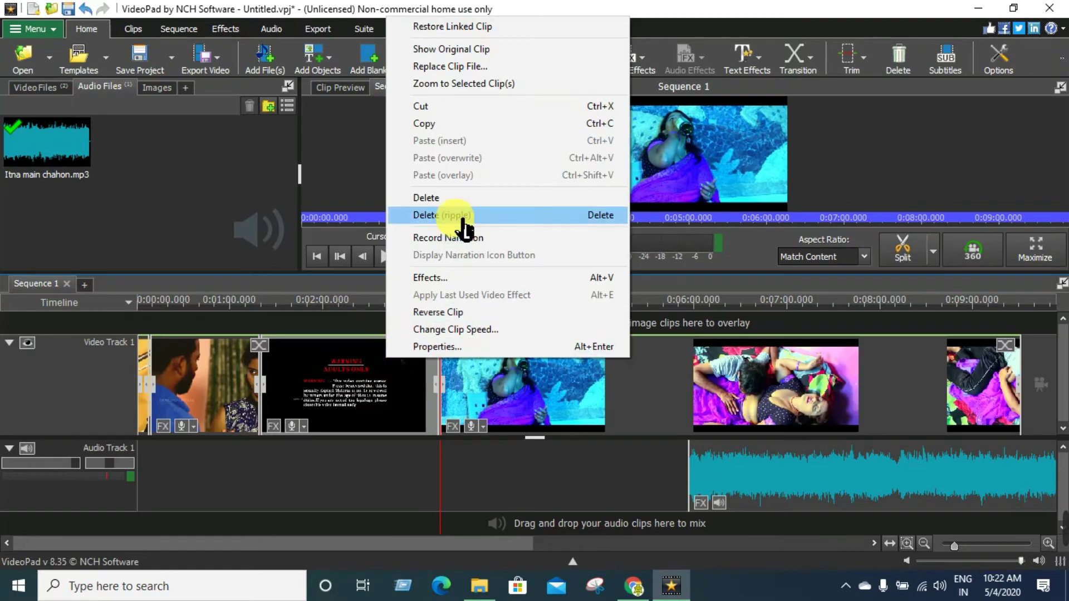
{"action": "left_click", "coordinate": [450, 198]}
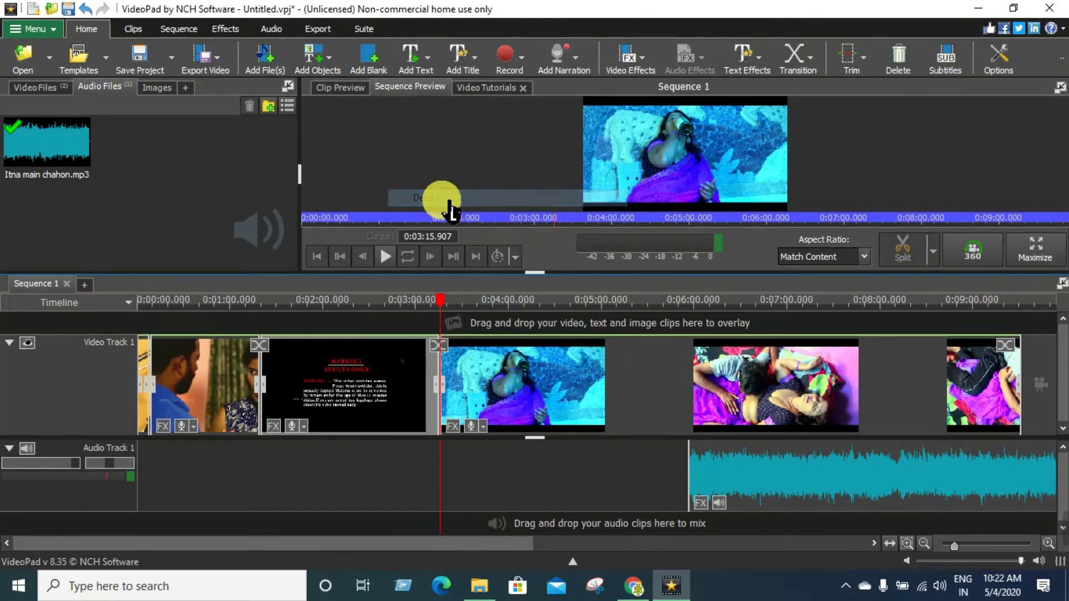
Split the remaining second video at about 0:04:45 and delete the piece before that split without rippling.
{"action": "left_click", "coordinate": [481, 301]}
{"action": "left_click_drag", "start_coordinate": [504, 324], "coordinate": [579, 406]}
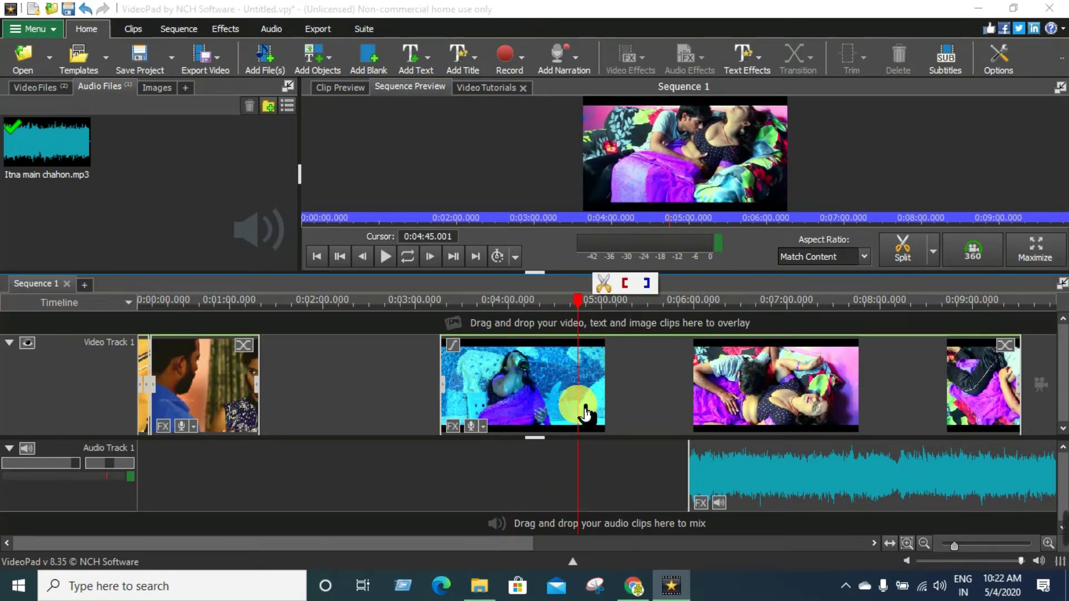
{"action": "left_click", "coordinate": [899, 248]}
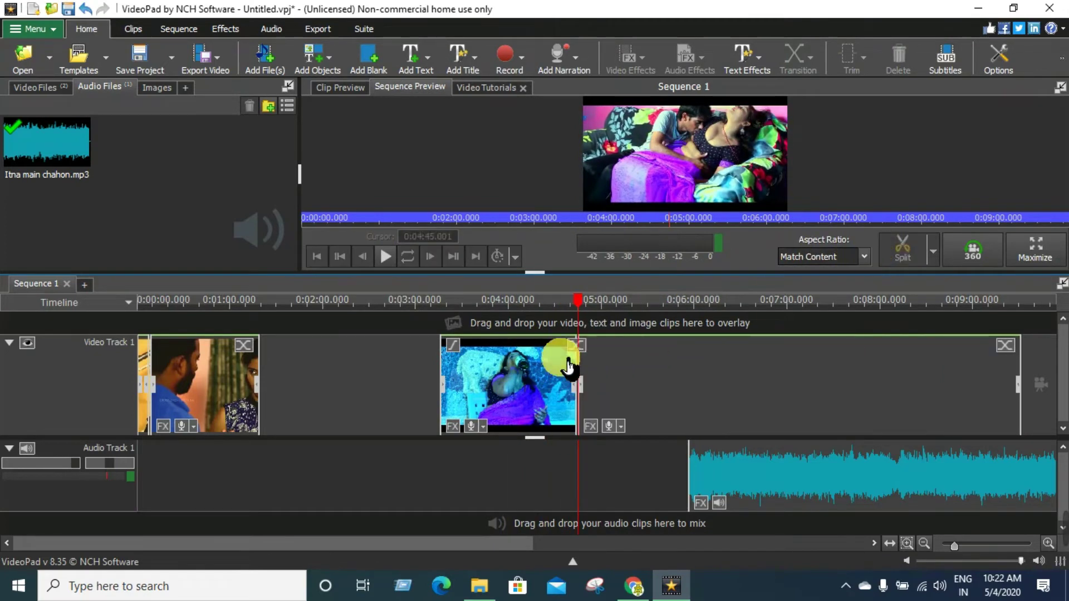
{"action": "right_click", "coordinate": [579, 356]}
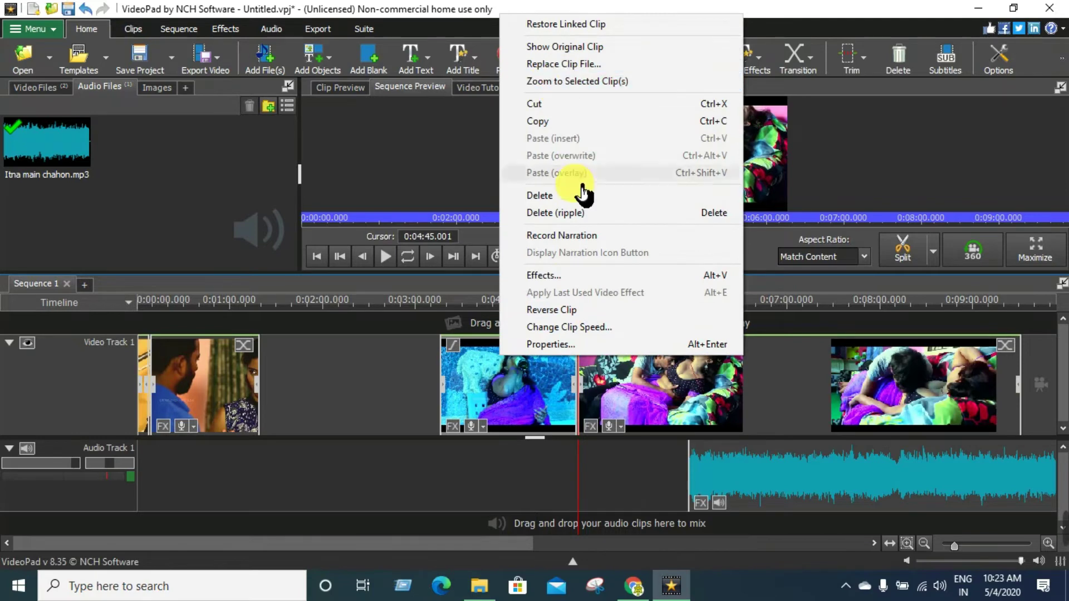
{"action": "left_click", "coordinate": [555, 200]}
Place the remaining second-video piece directly behind the first video and move the music clip to the start of Audio Track 1.
{"action": "left_click_drag", "start_coordinate": [583, 308], "coordinate": [995, 403]}
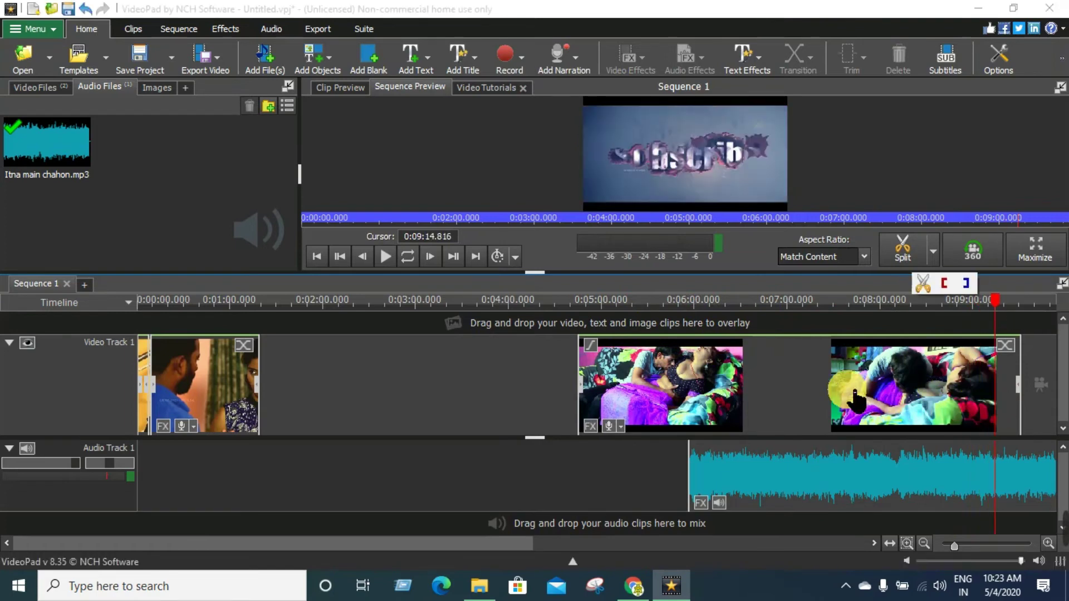
{"action": "left_click", "coordinate": [847, 381]}
{"action": "left_click_drag", "start_coordinate": [854, 383], "coordinate": [529, 425]}
{"action": "left_click_drag", "start_coordinate": [864, 487], "coordinate": [315, 491]}
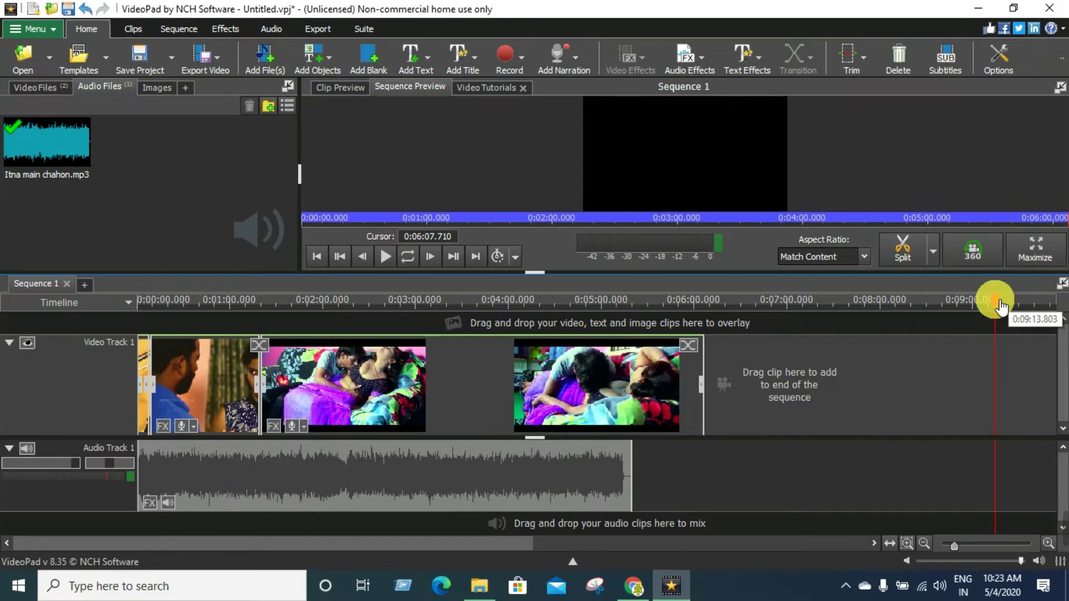
Split the second video at the end of the music, about 0:05:19.9, and delete the leftover piece after it.
{"action": "left_click", "coordinate": [632, 392]}
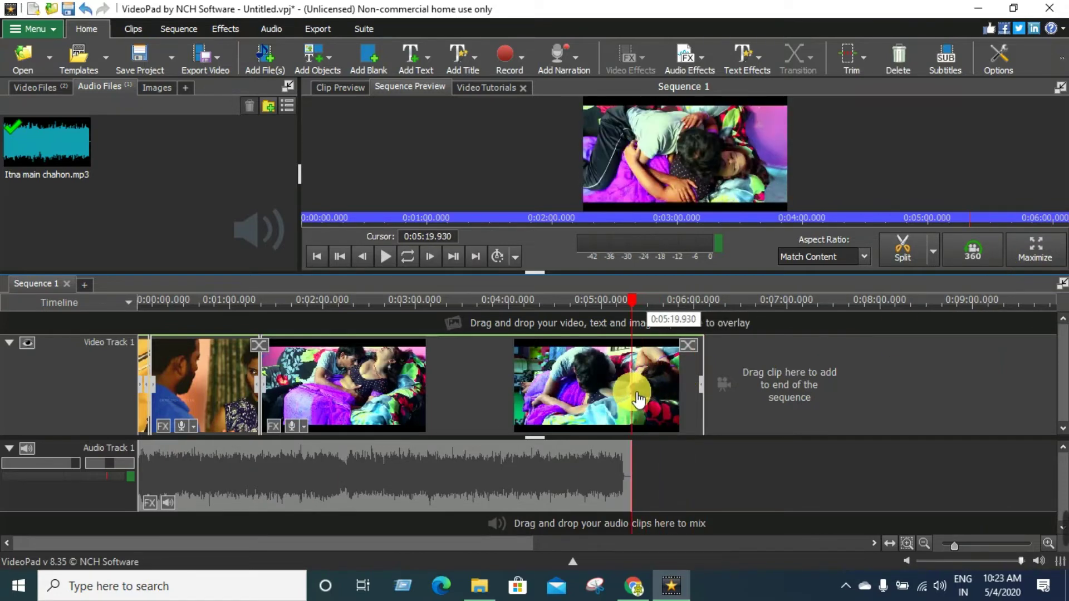
{"action": "left_click", "coordinate": [905, 248]}
{"action": "right_click", "coordinate": [677, 382]}
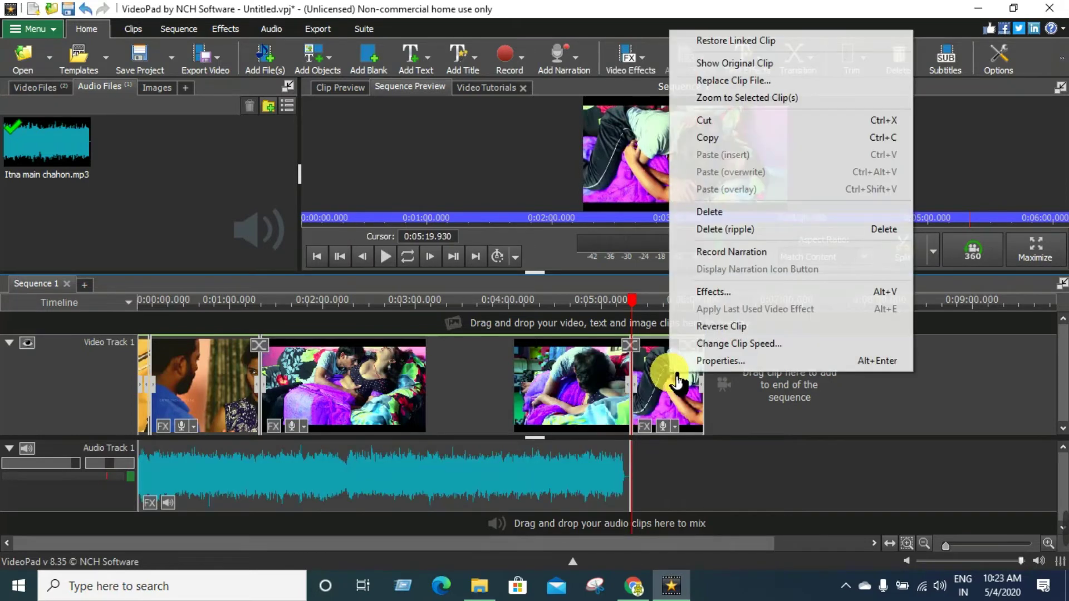
{"action": "left_click", "coordinate": [718, 218]}
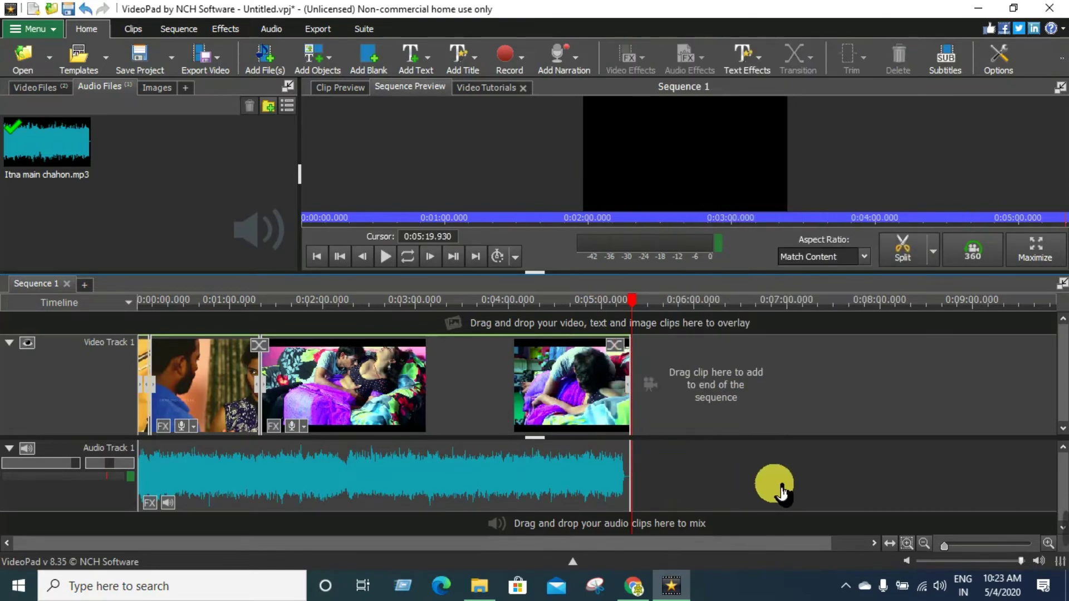
Add a Simple Text Overlay at the very start of the sequence, 0:00:00.000.
{"action": "left_click", "coordinate": [143, 382]}
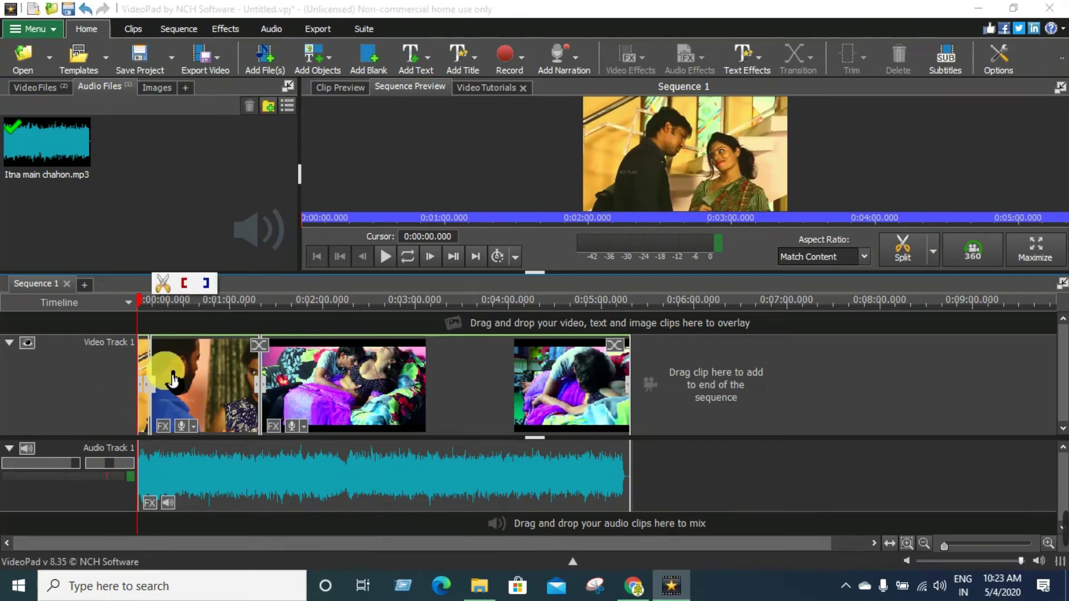
{"action": "left_click", "coordinate": [414, 449]}
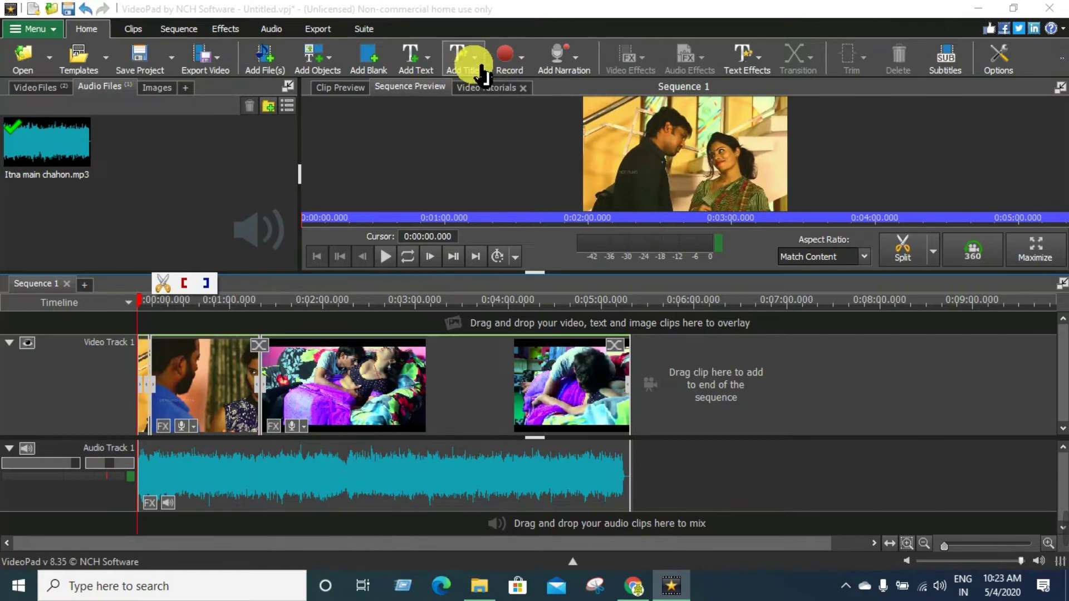
{"action": "left_click", "coordinate": [425, 67]}
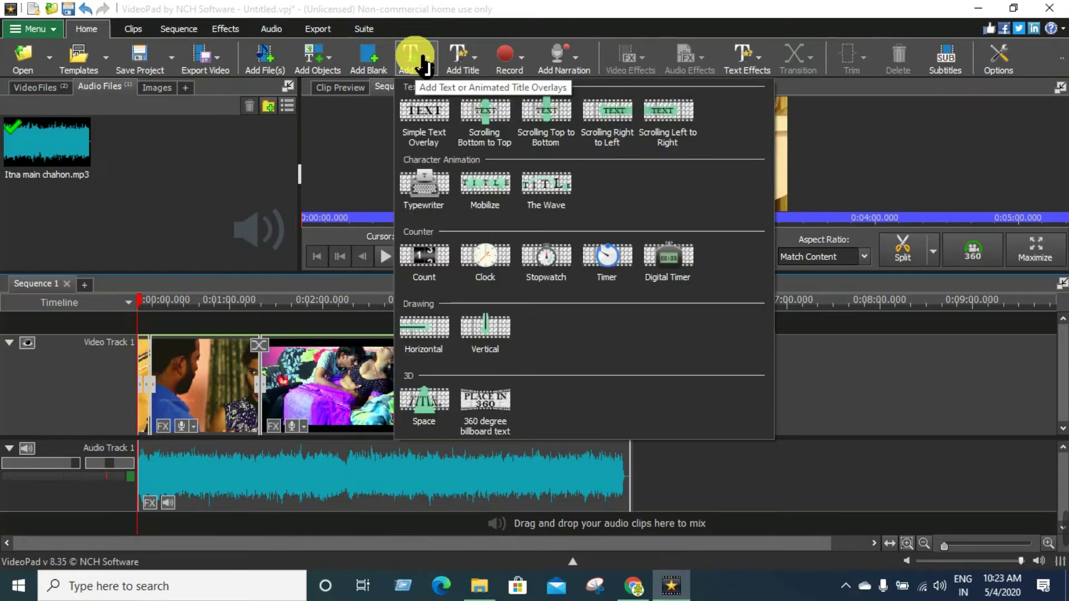
{"action": "left_click", "coordinate": [437, 103]}
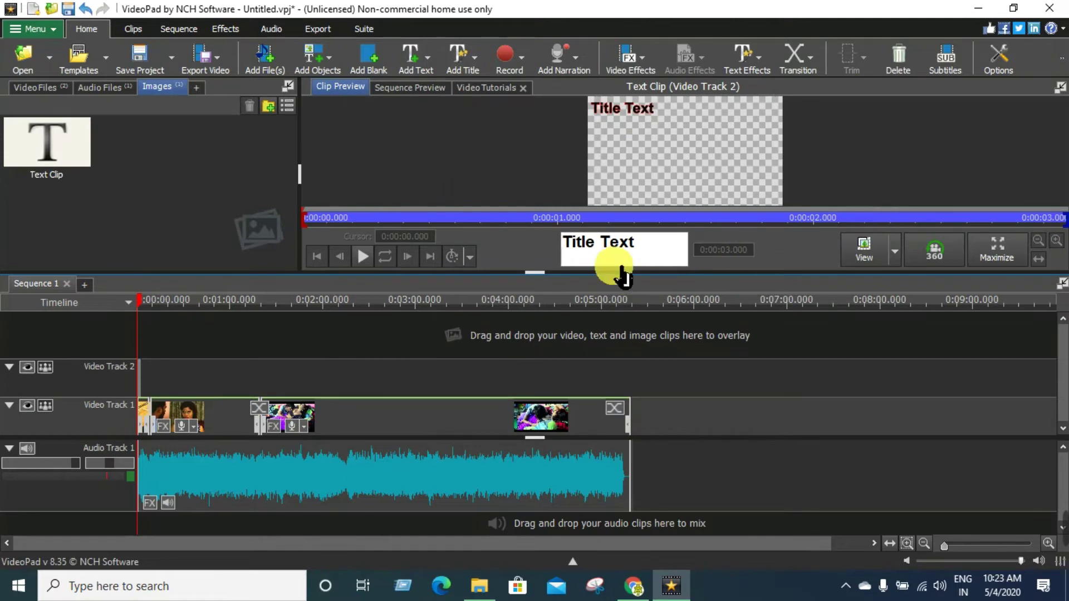
Replace the overlay's placeholder text with "Love is Life" and close the text editor.
{"action": "double_click", "coordinate": [654, 253]}
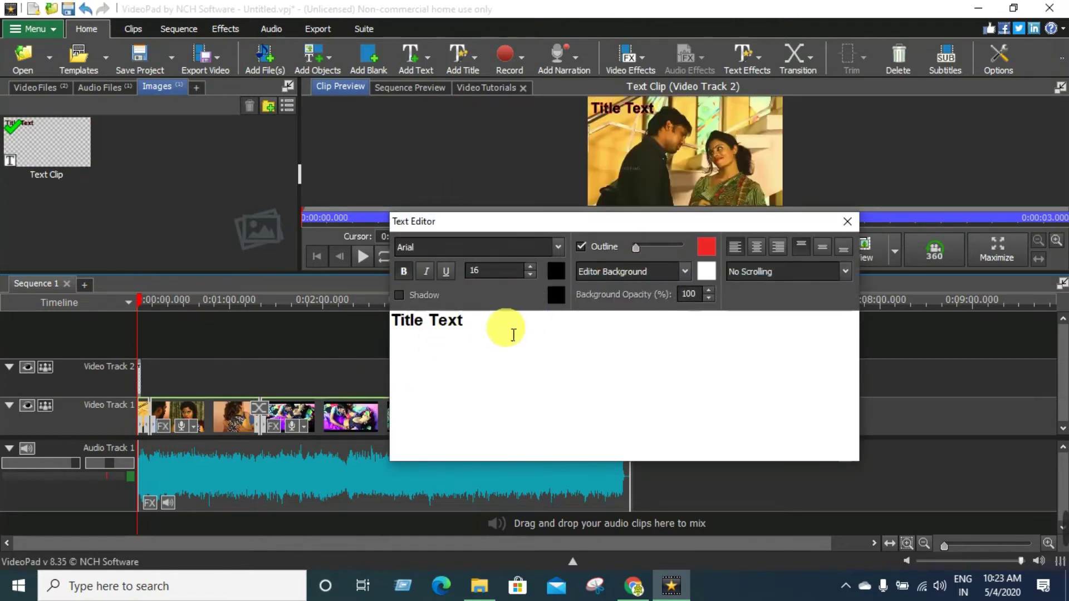
{"action": "key", "text": "ctrl+a"}
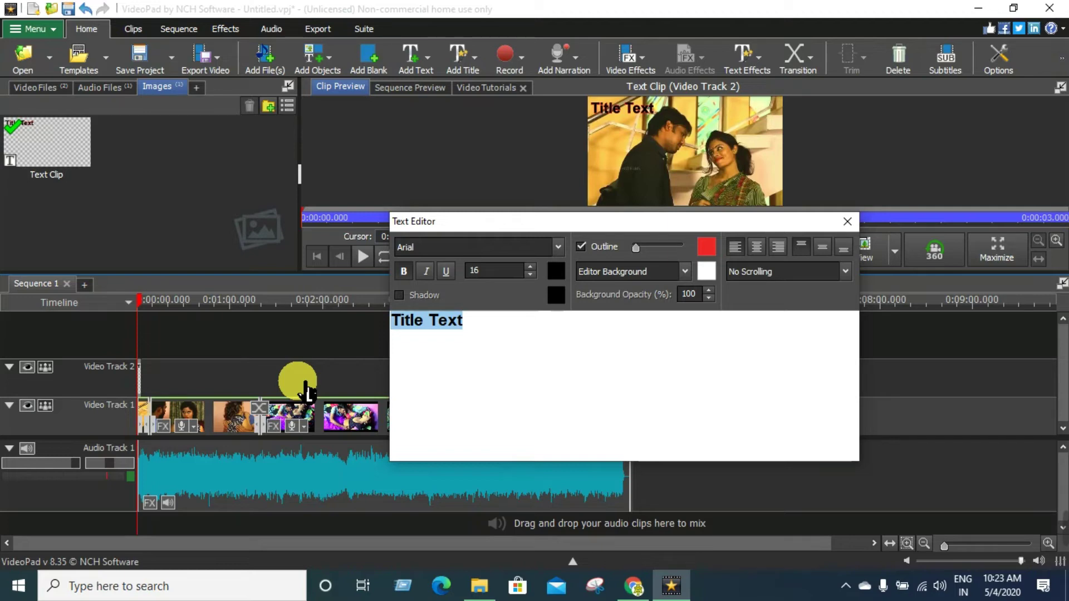
{"action": "type", "text": "Love is Life"}
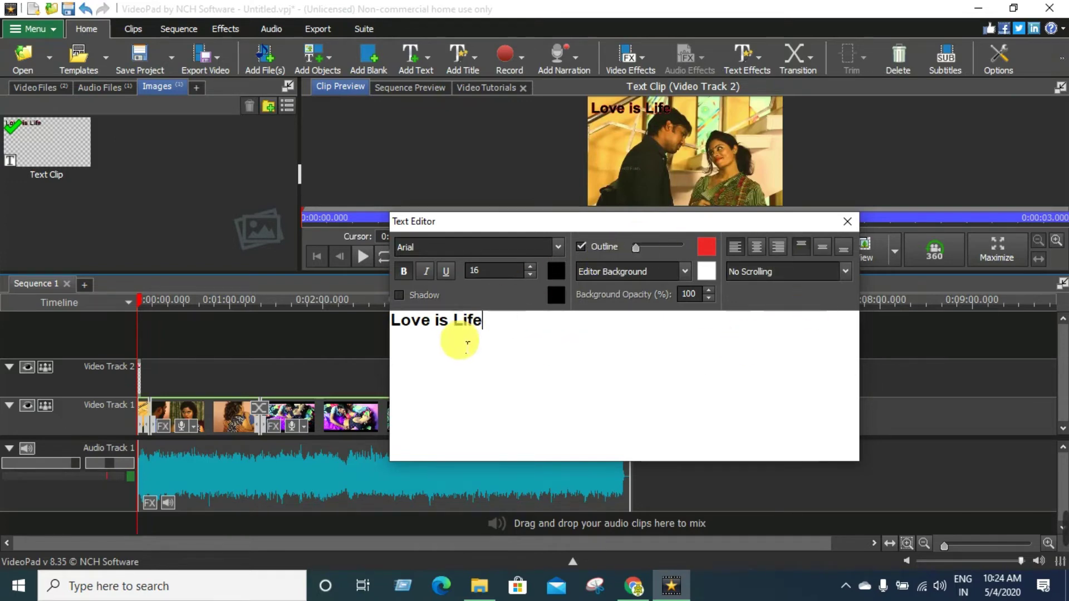
{"action": "left_click_drag", "start_coordinate": [503, 328], "coordinate": [341, 336]}
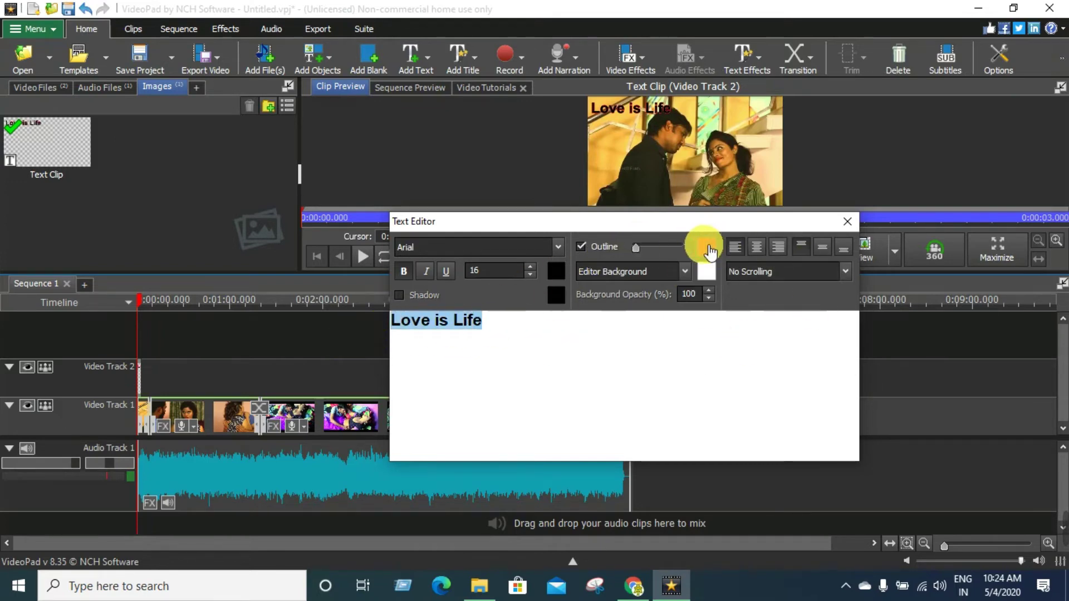
{"action": "left_click", "coordinate": [531, 355]}
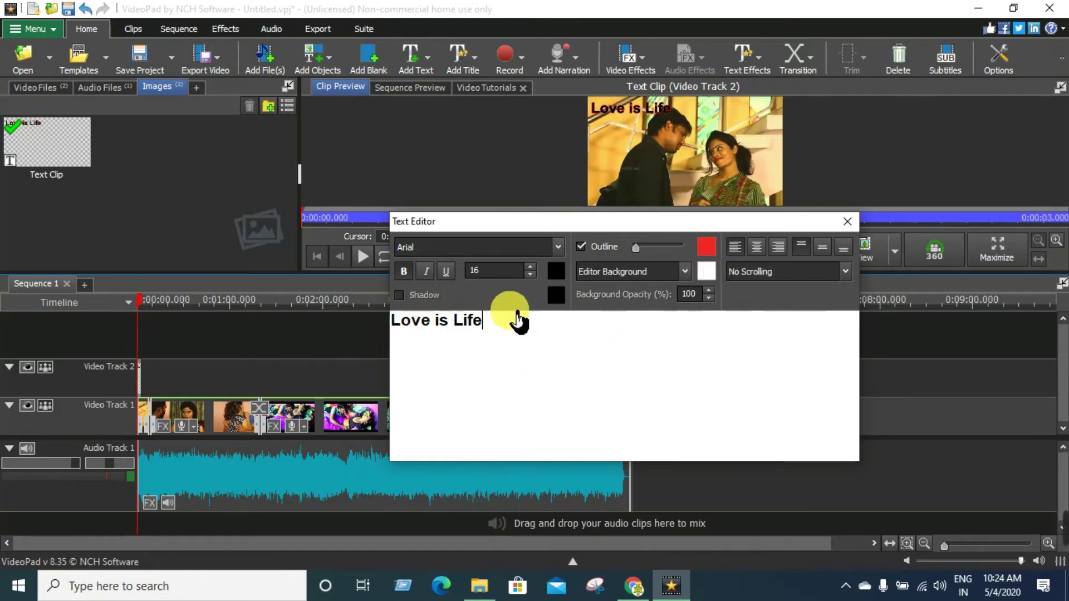
{"action": "left_click_drag", "start_coordinate": [513, 323], "coordinate": [369, 346]}
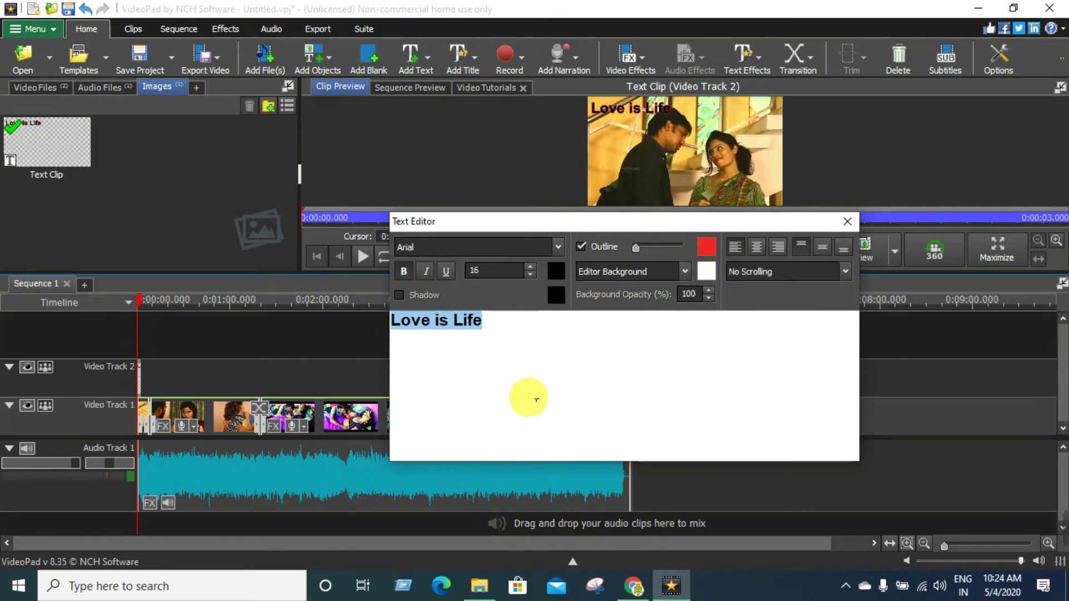
{"action": "left_click", "coordinate": [848, 222]}
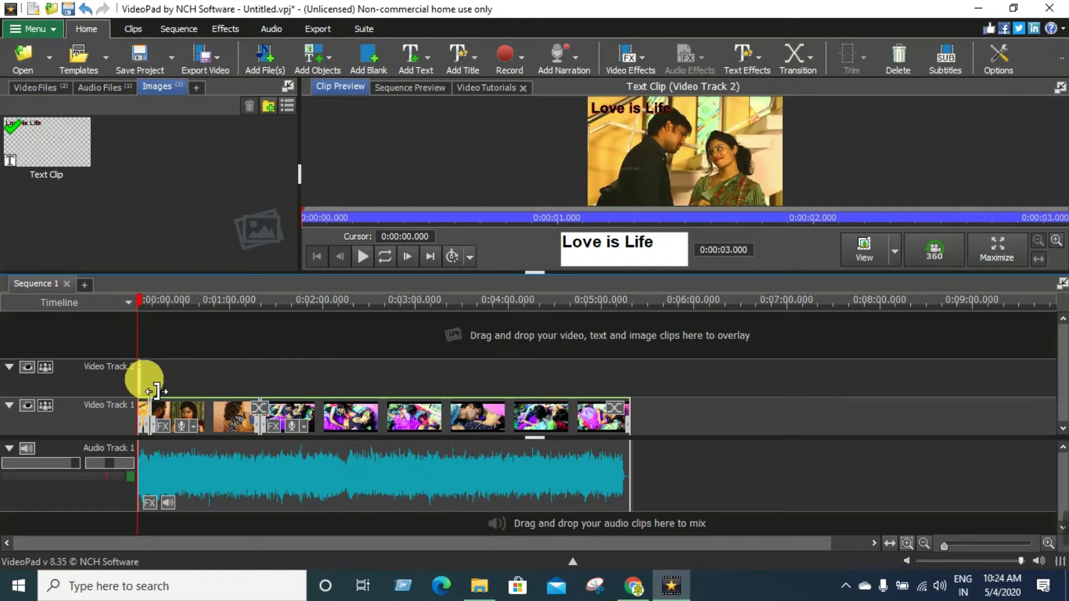
Extend the text clip on Video Track 2 to the end of the video, about 0:05:19.9, and play a few seconds as a preview.
{"action": "left_click_drag", "start_coordinate": [157, 391], "coordinate": [626, 383]}
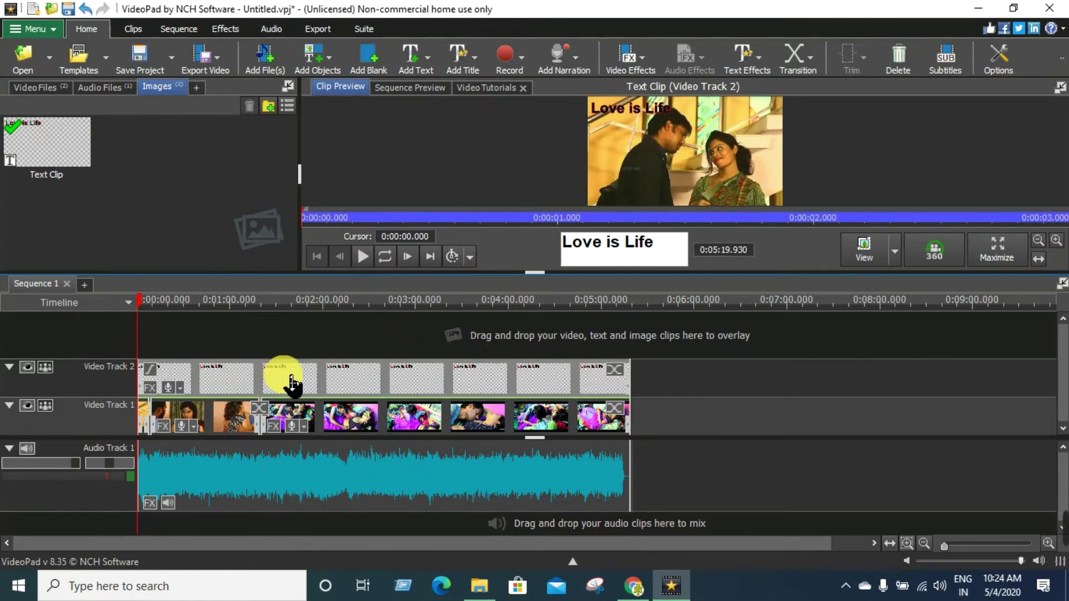
{"action": "left_click", "coordinate": [368, 259]}
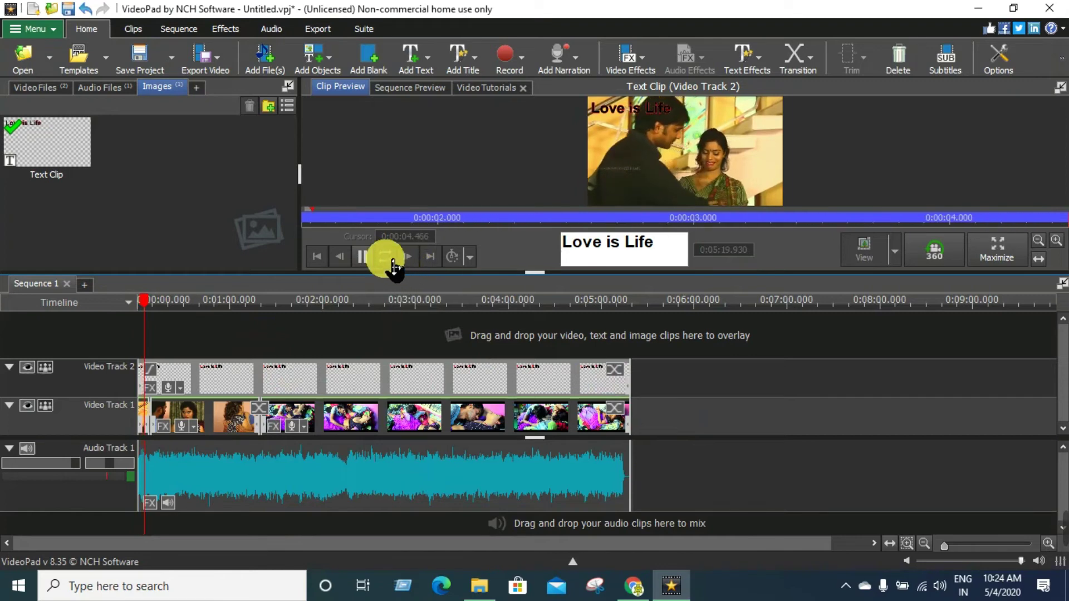
{"action": "left_click", "coordinate": [375, 257]}
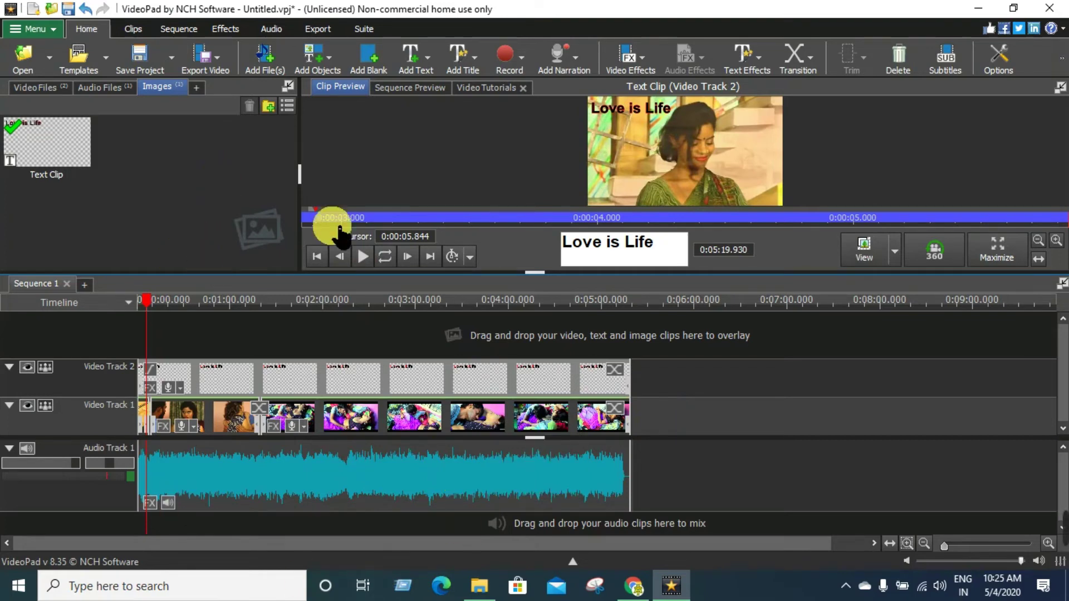
{"action": "mouse_move", "coordinate": [1052, 520]}
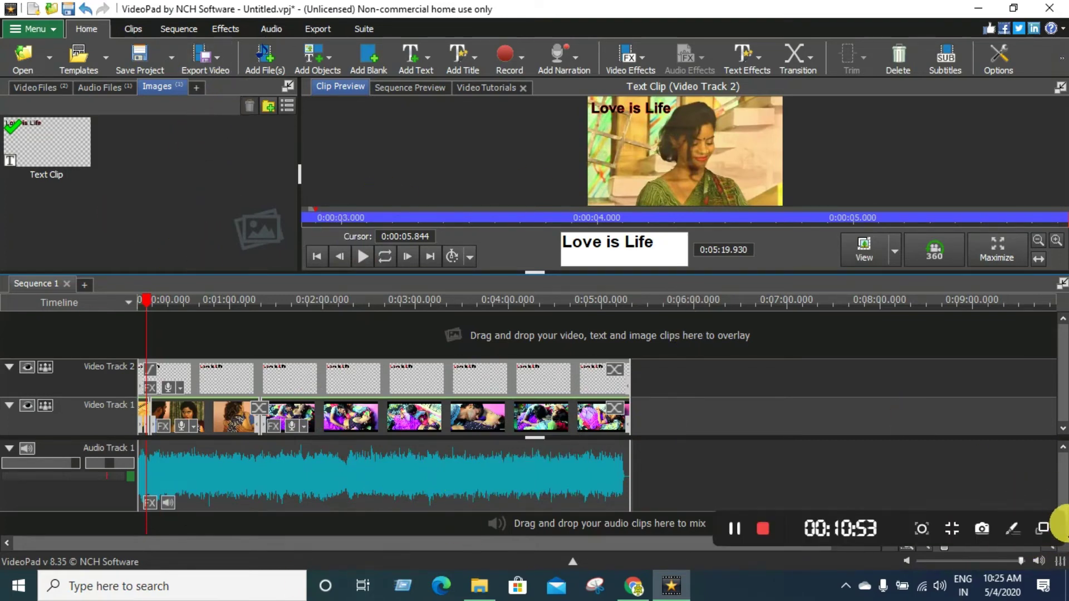
{"action": "left_click", "coordinate": [1012, 528]}
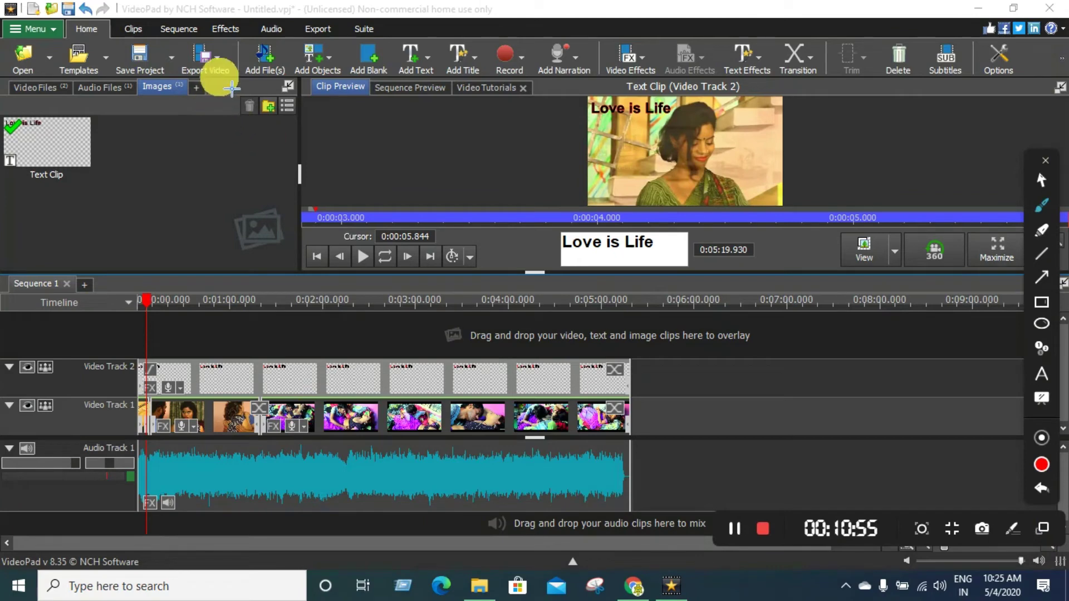
{"action": "mouse_move", "coordinate": [222, 40]}
{"action": "left_mouse_down"}
{"action": "mouse_move", "coordinate": [183, 74]}
{"action": "mouse_move", "coordinate": [210, 99]}
{"action": "mouse_move", "coordinate": [238, 100]}
{"action": "mouse_move", "coordinate": [256, 78]}
{"action": "mouse_move", "coordinate": [222, 48]}
{"action": "left_mouse_up"}
{"action": "mouse_move", "coordinate": [1045, 474]}
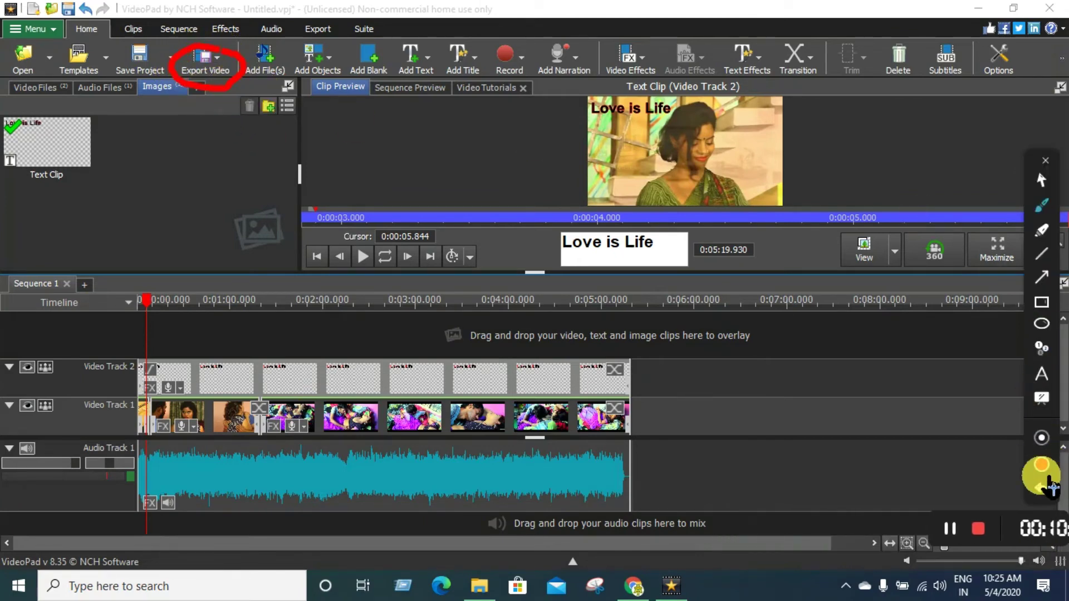
{"action": "left_click", "coordinate": [1054, 170]}
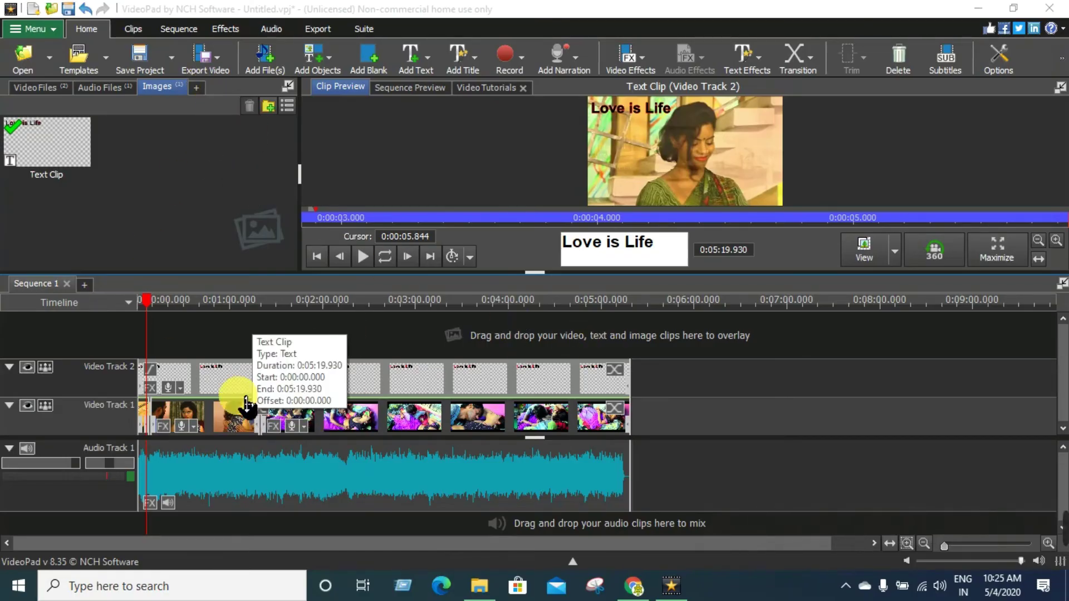
{"action": "left_click", "coordinate": [62, 40]}
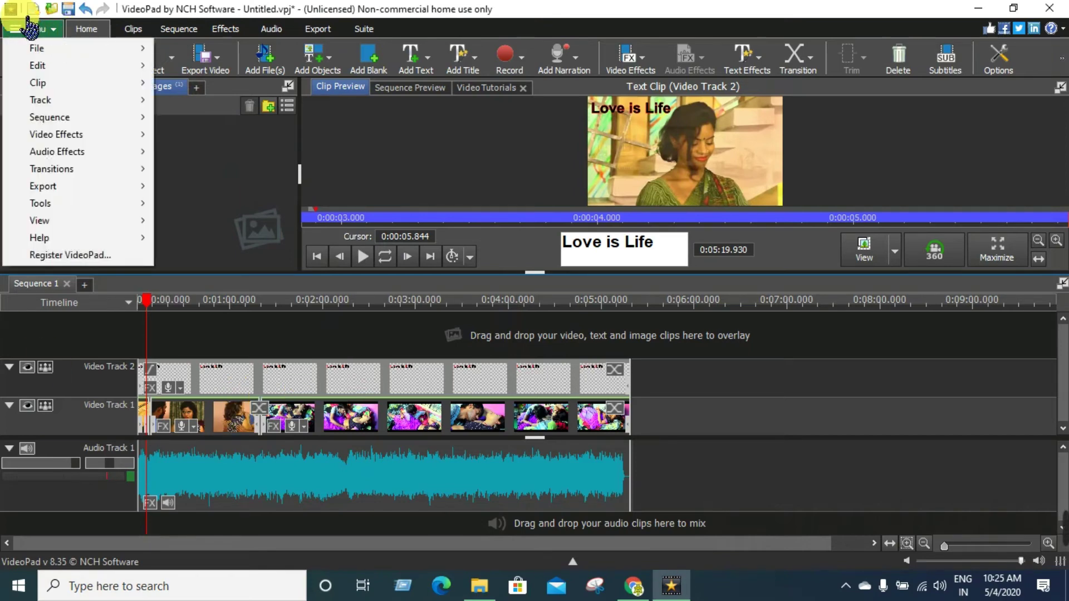
{"action": "left_click", "coordinate": [284, 10]}
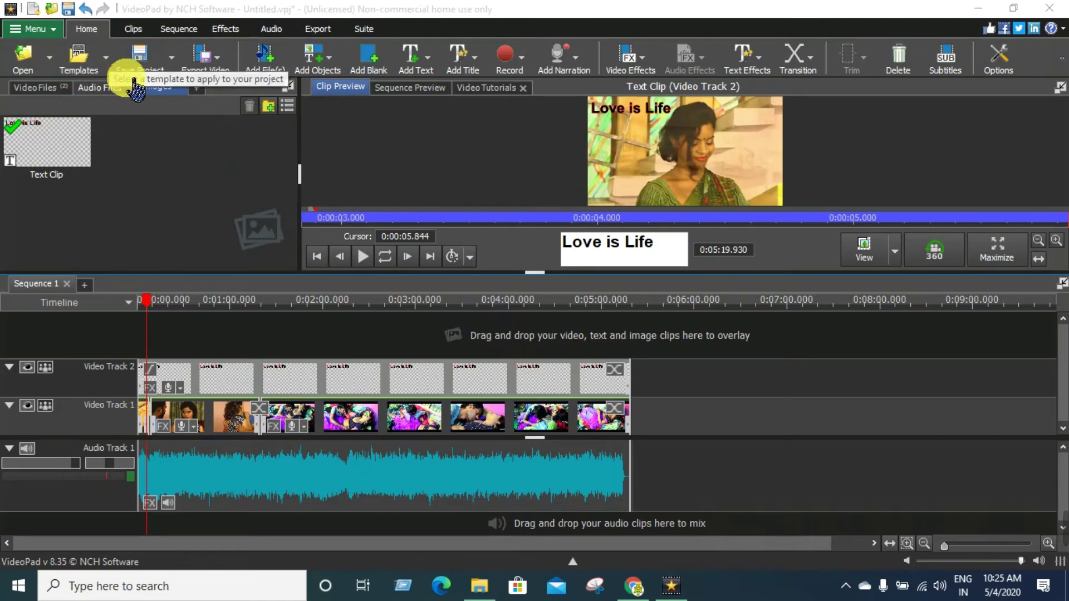
{"action": "left_click", "coordinate": [176, 60]}
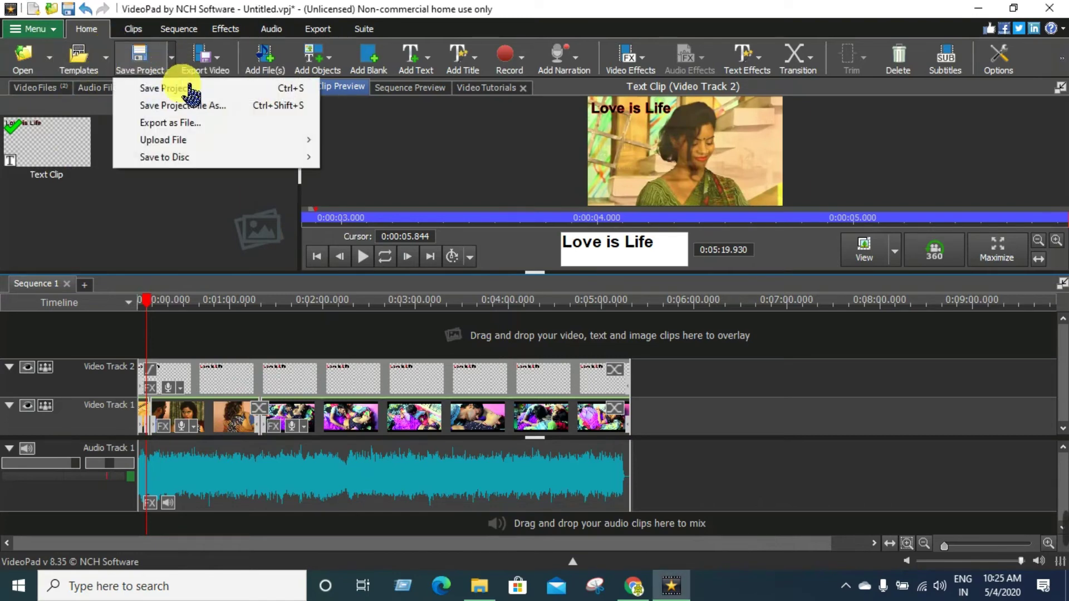
{"action": "left_click", "coordinate": [210, 109]}
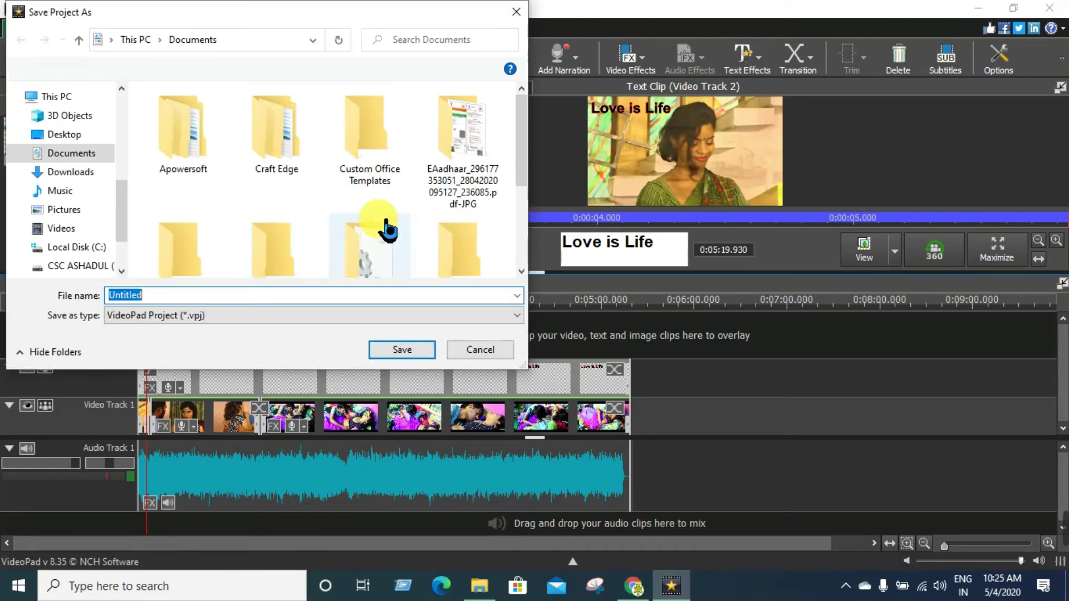
{"action": "left_click", "coordinate": [523, 12]}
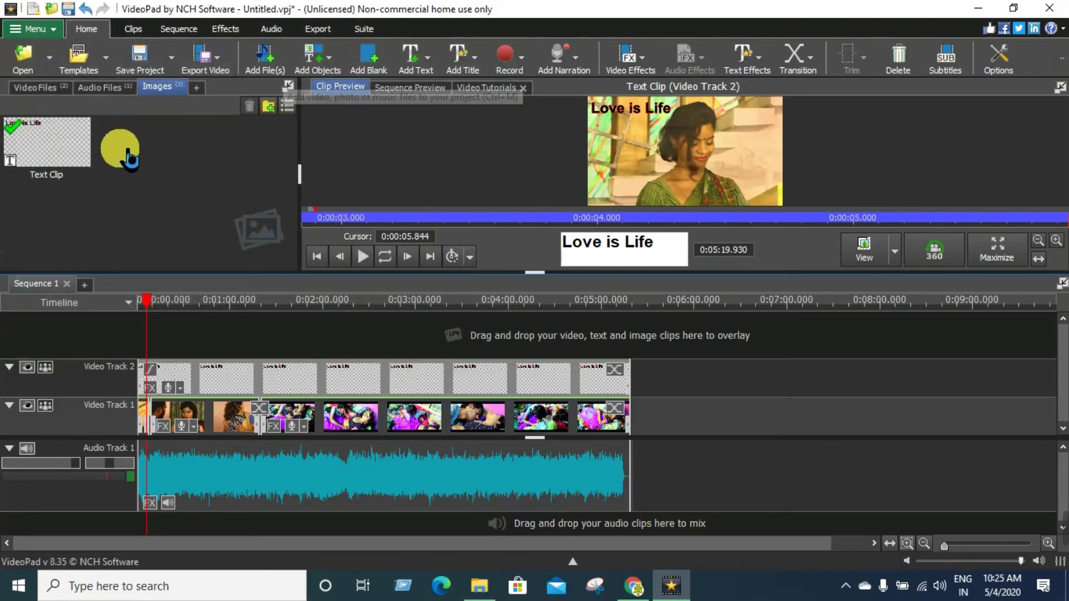
Try to export the sequence as a video file.
{"action": "left_click", "coordinate": [236, 70]}
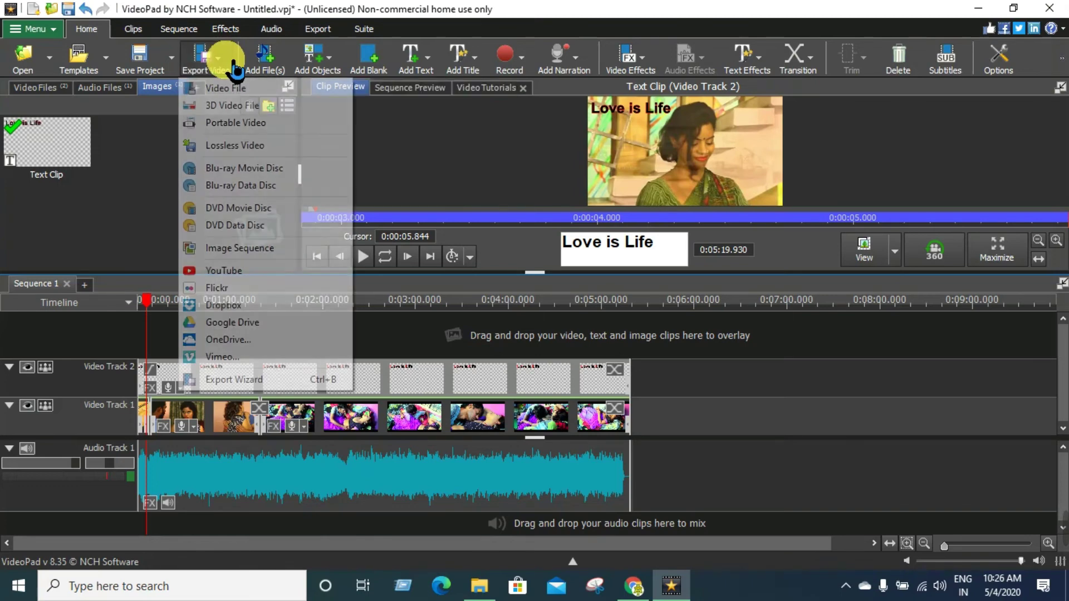
{"action": "left_click", "coordinate": [249, 90]}
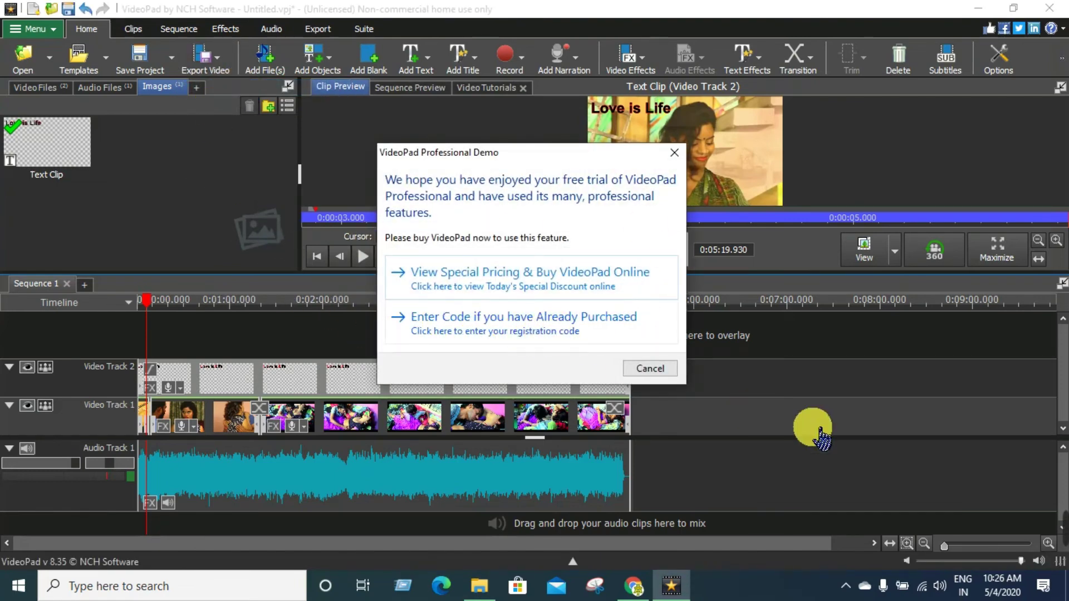
{"action": "mouse_move", "coordinate": [1047, 529]}
{"action": "left_click", "coordinate": [740, 532]}
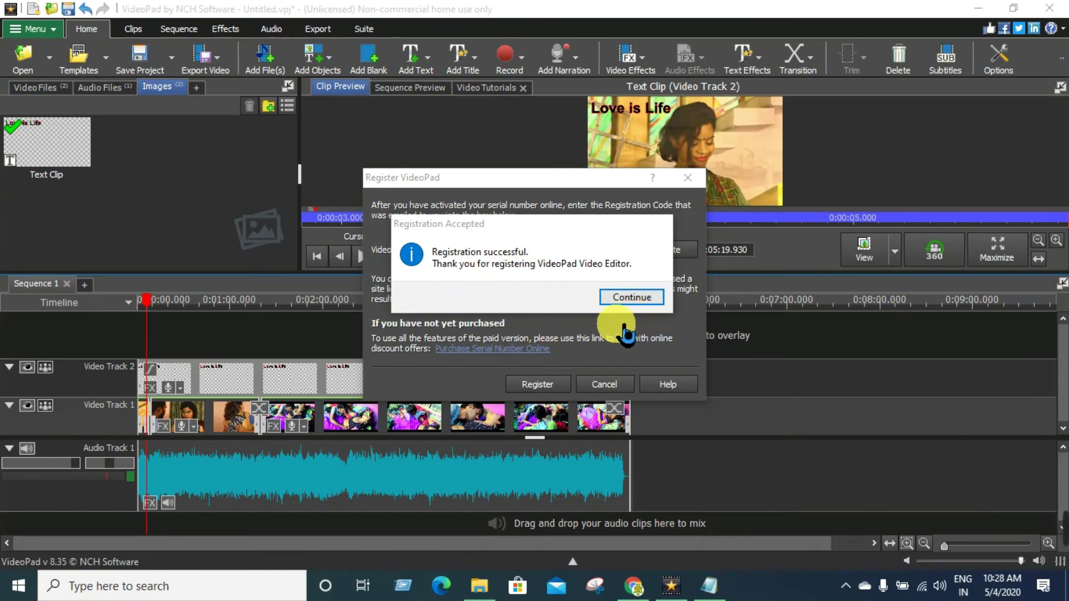
Dismiss the registration confirmation and postpone the software backup.
{"action": "left_click", "coordinate": [632, 298]}
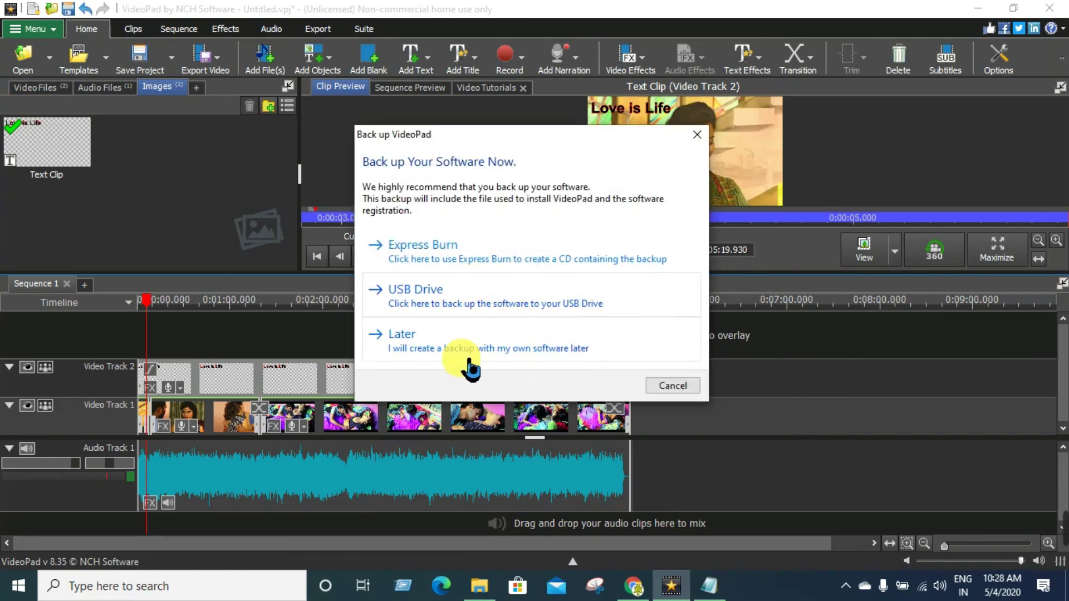
{"action": "left_click", "coordinate": [473, 351]}
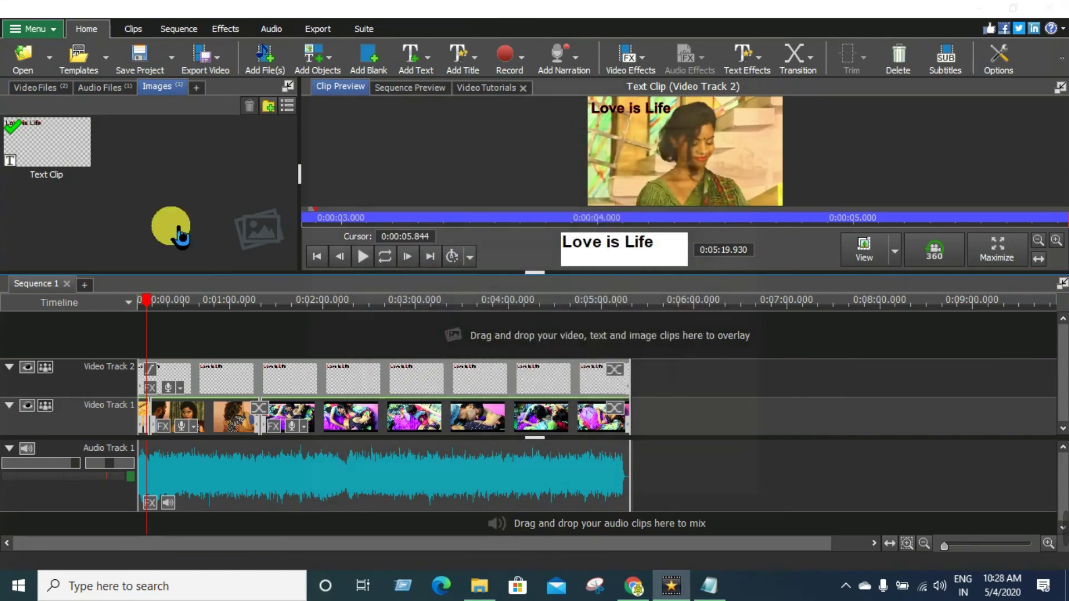
Open the video file export settings and choose the HD 1080p preset, keeping the .mp4 format.
{"action": "left_click", "coordinate": [195, 69]}
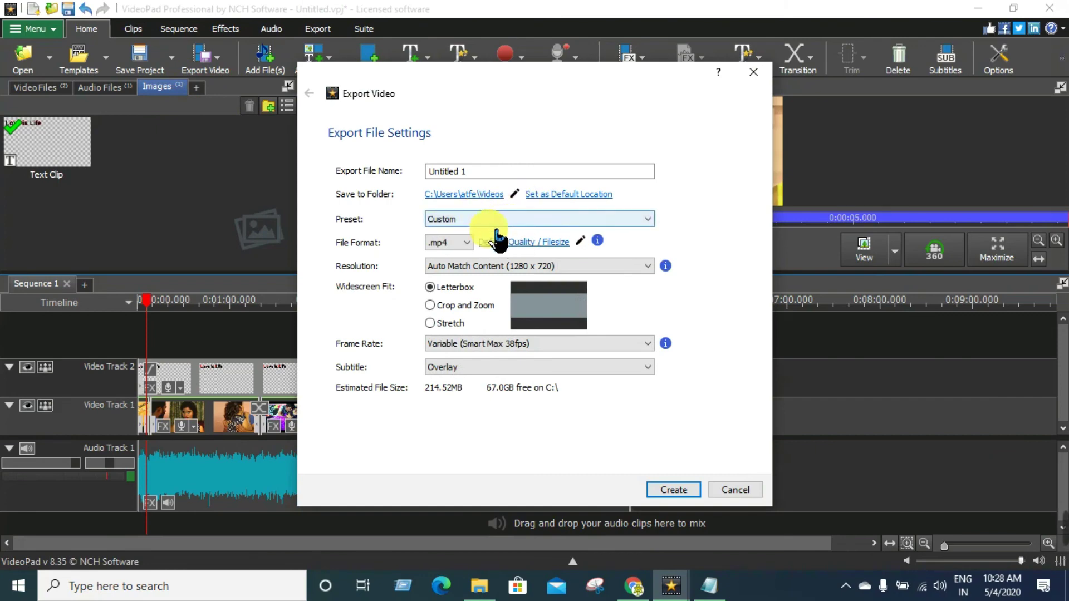
{"action": "left_click", "coordinate": [490, 266]}
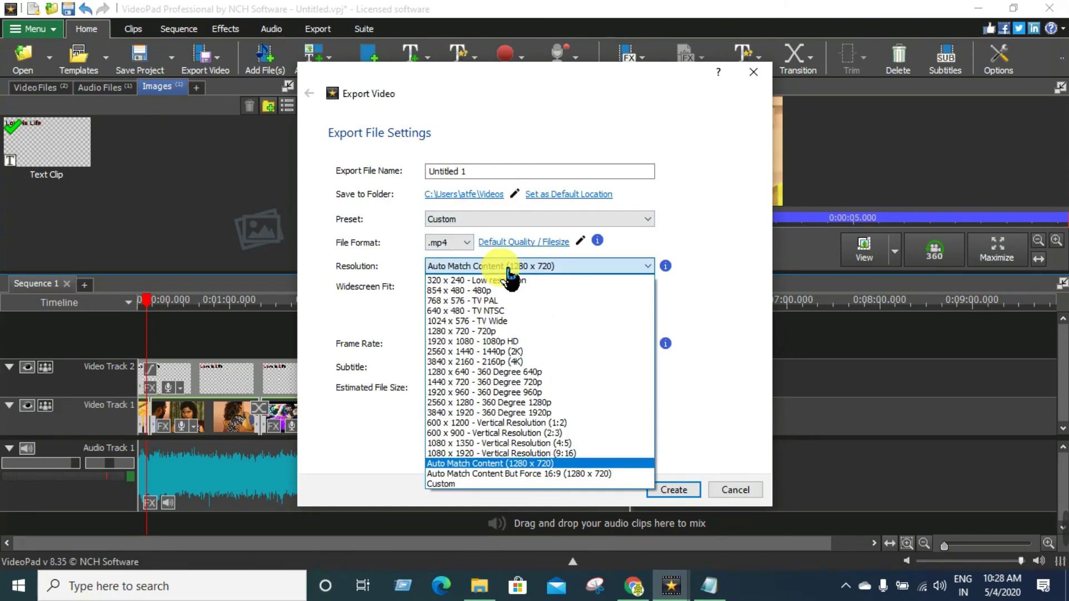
{"action": "left_click", "coordinate": [457, 222]}
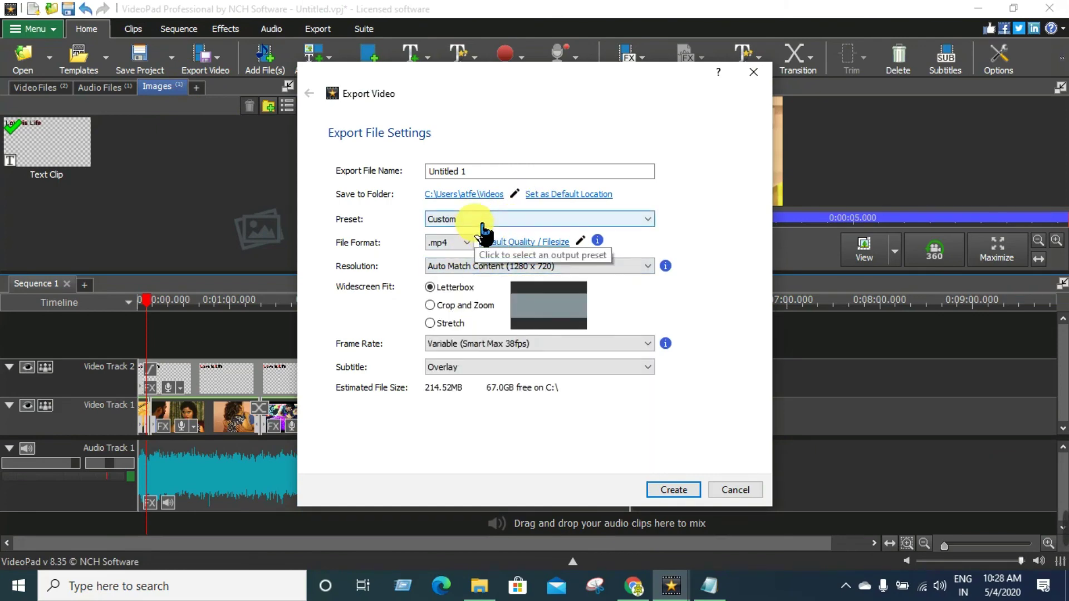
{"action": "left_click", "coordinate": [454, 220]}
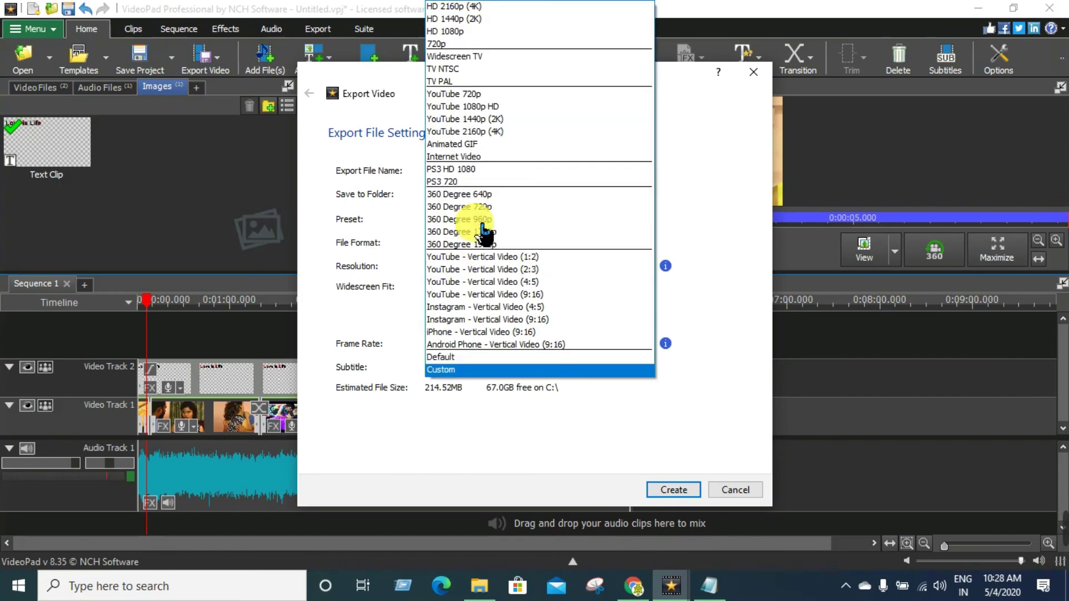
{"action": "left_click", "coordinate": [478, 32]}
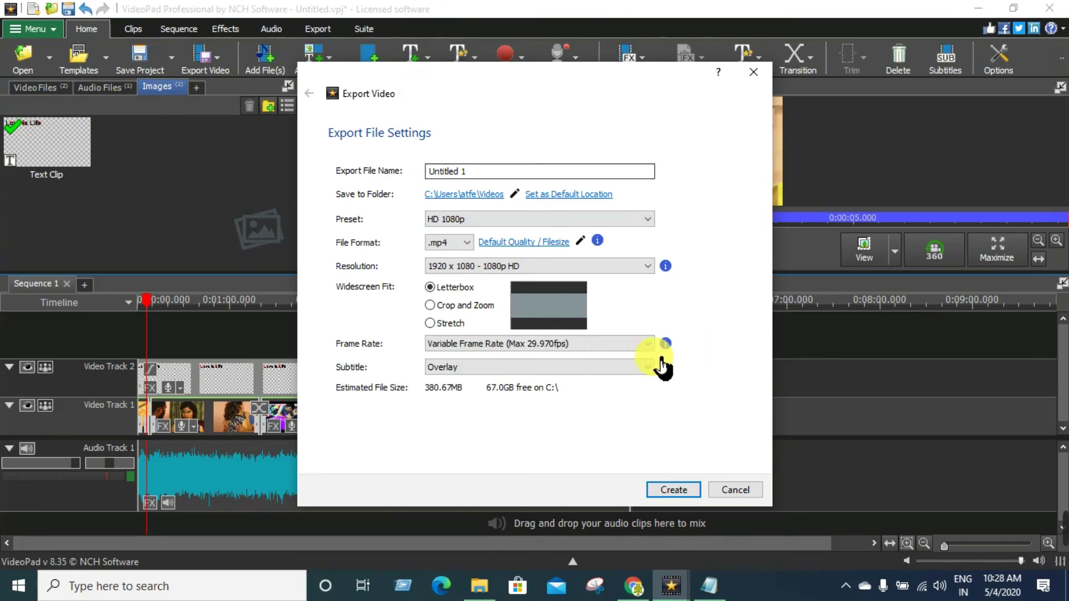
Set the widescreen fit to Stretch and start exporting the video as Untitled 1 in .mp4 format.
{"action": "left_click", "coordinate": [676, 494]}
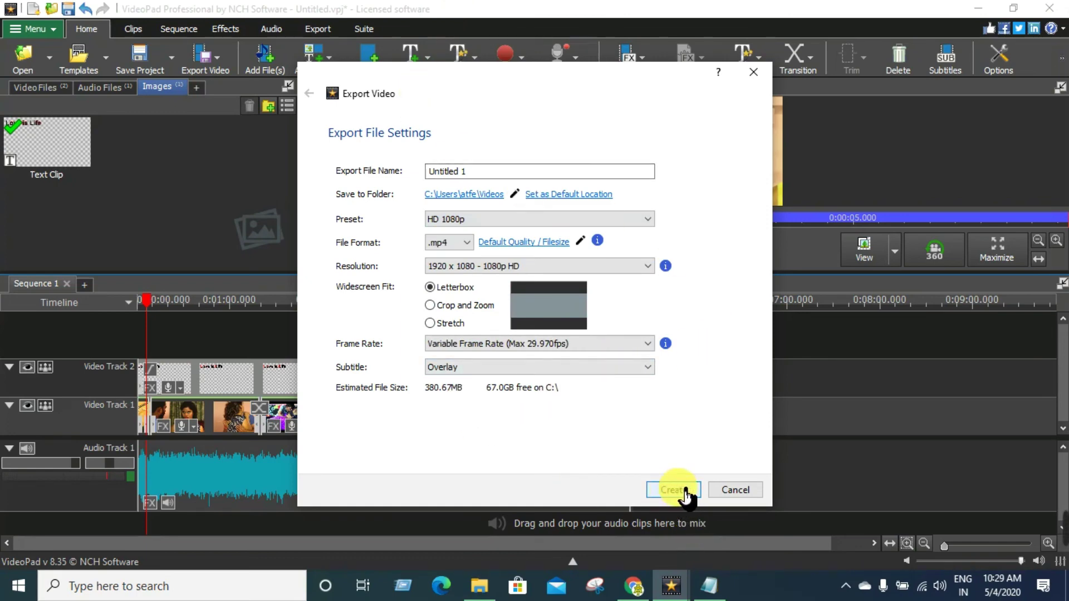
{"action": "left_click", "coordinate": [441, 329]}
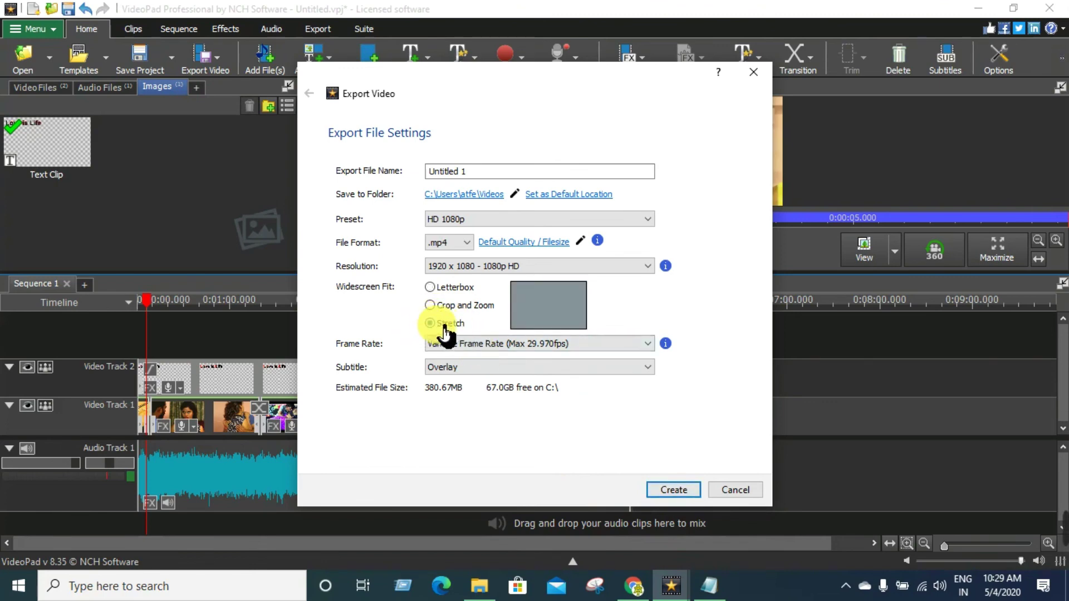
{"action": "left_click", "coordinate": [440, 289]}
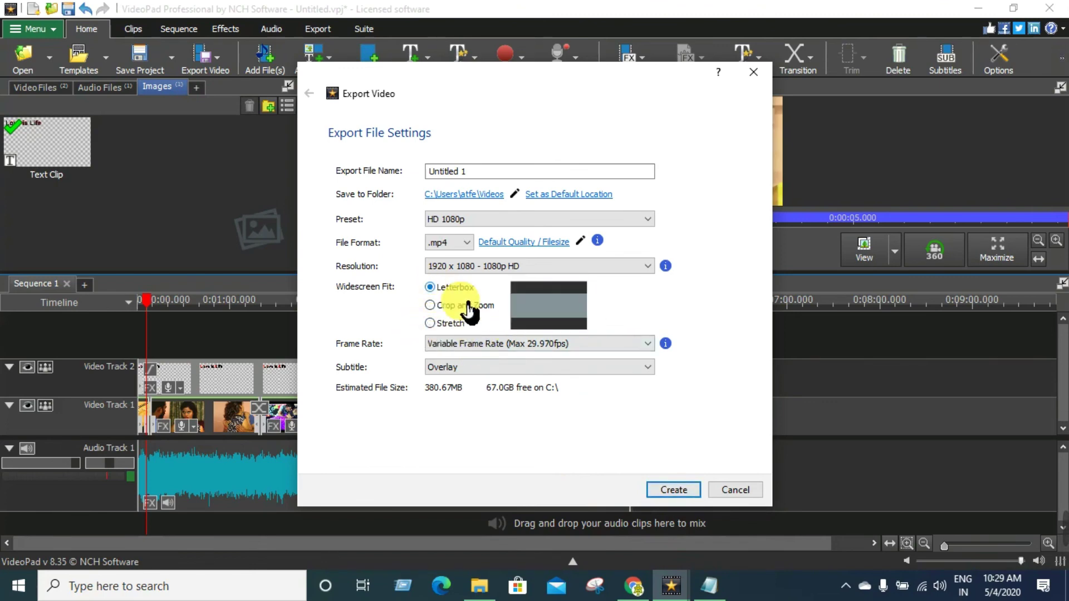
{"action": "left_click", "coordinate": [442, 329]}
{"action": "left_click", "coordinate": [690, 494]}
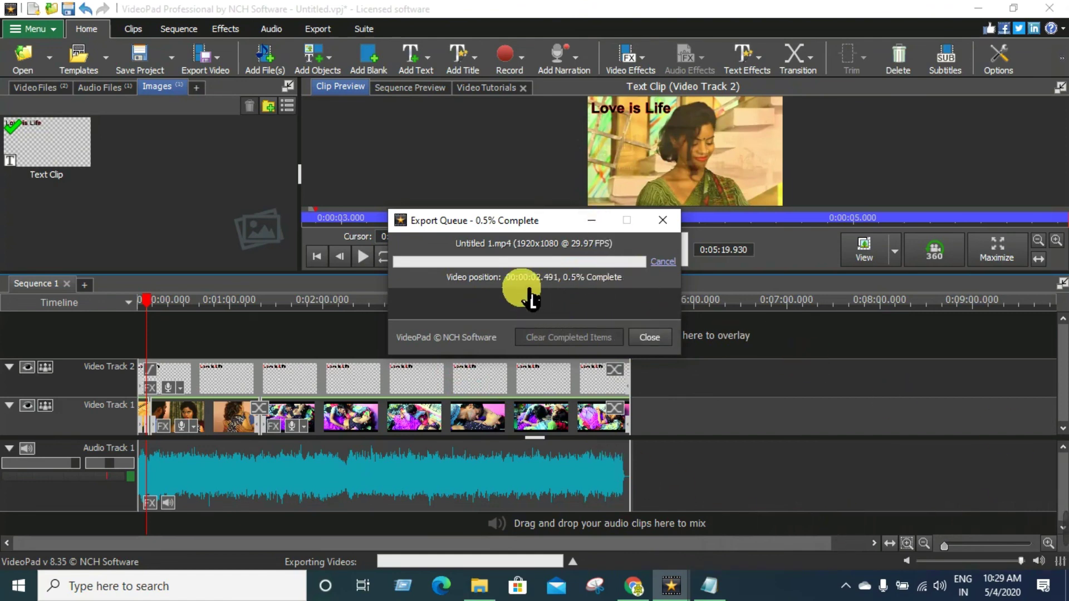
{"action": "mouse_move", "coordinate": [1050, 564]}
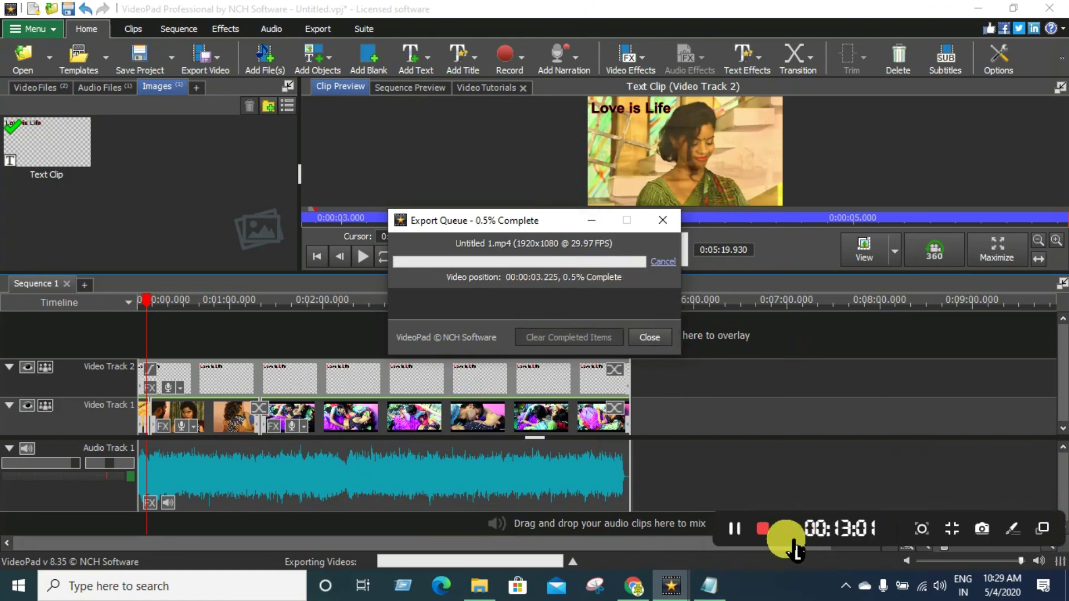
{"action": "left_click", "coordinate": [736, 528]}
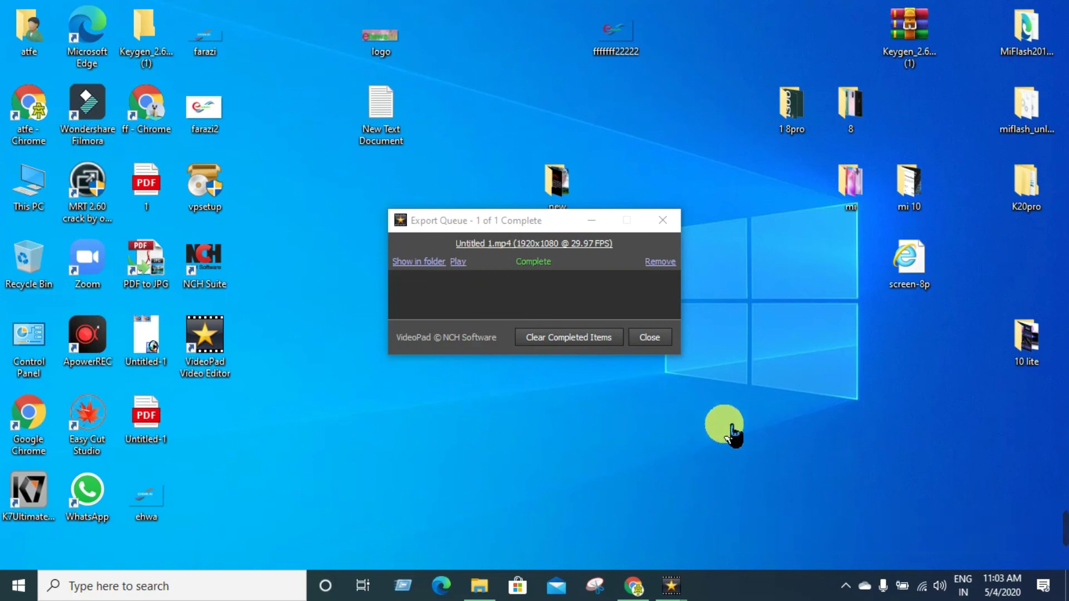
{"action": "mouse_move", "coordinate": [1051, 525]}
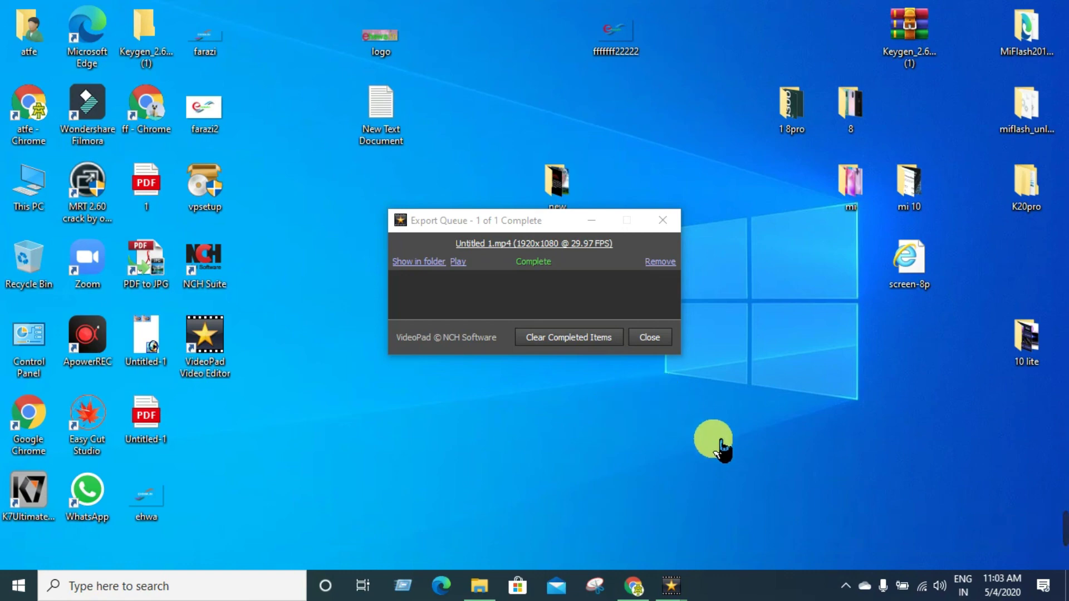
{"action": "mouse_move", "coordinate": [978, 564]}
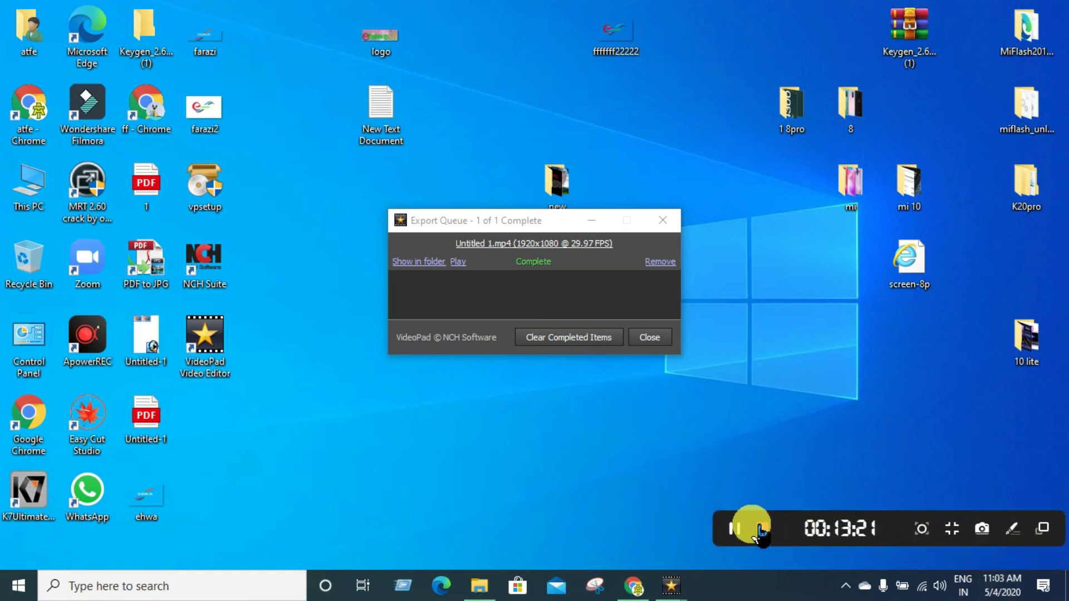